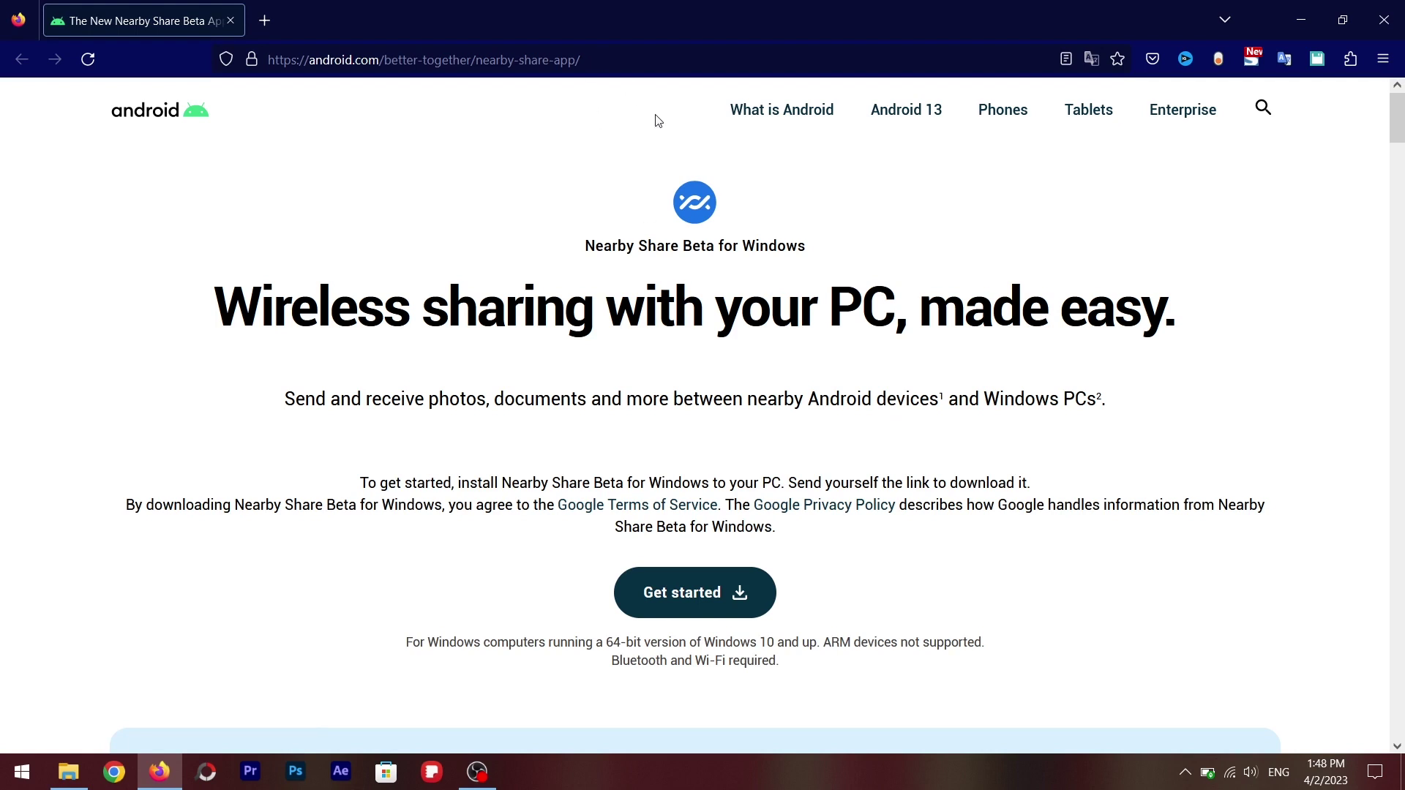
- Download BetterTogetherSetup.exe through Firefox and run it from the downloads panel
click(690, 593)
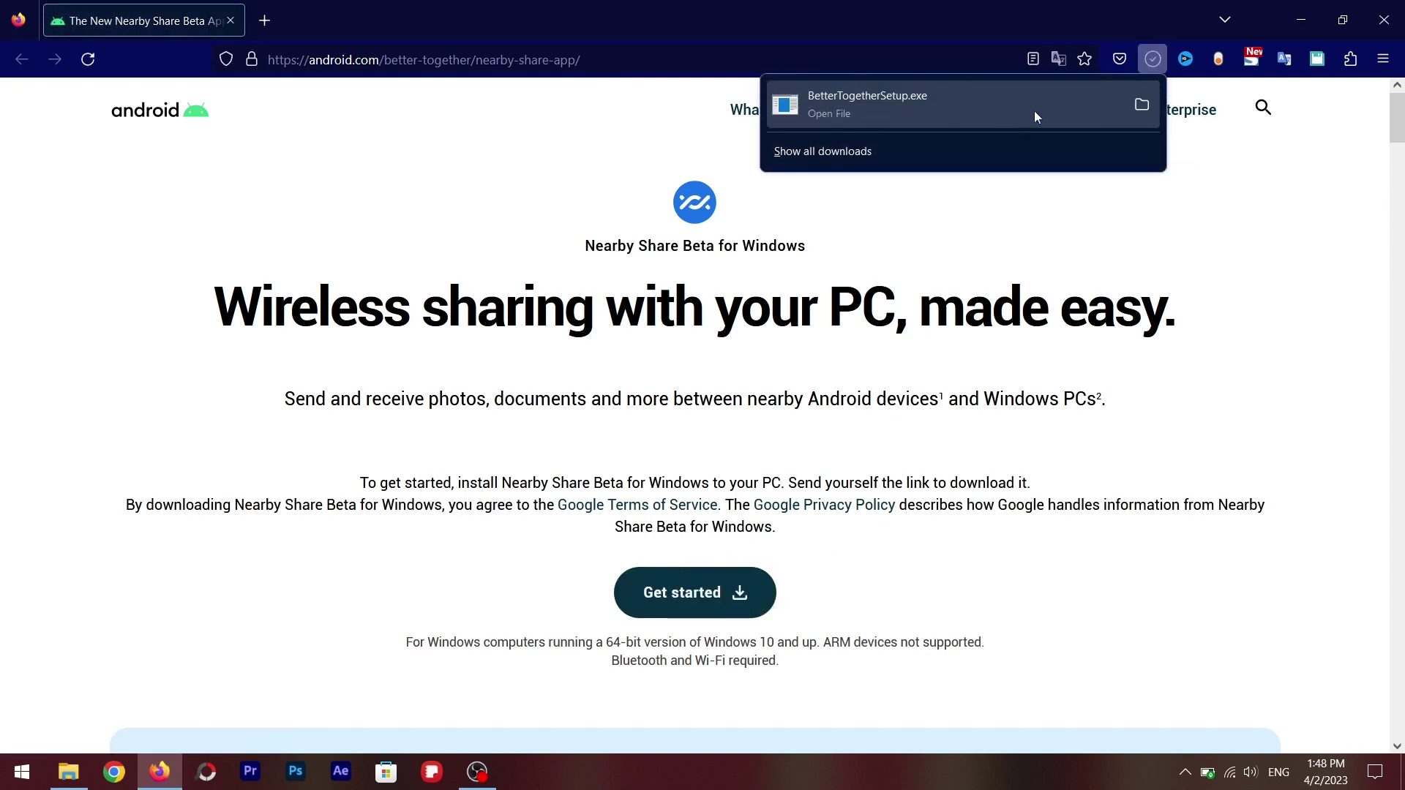
click(968, 114)
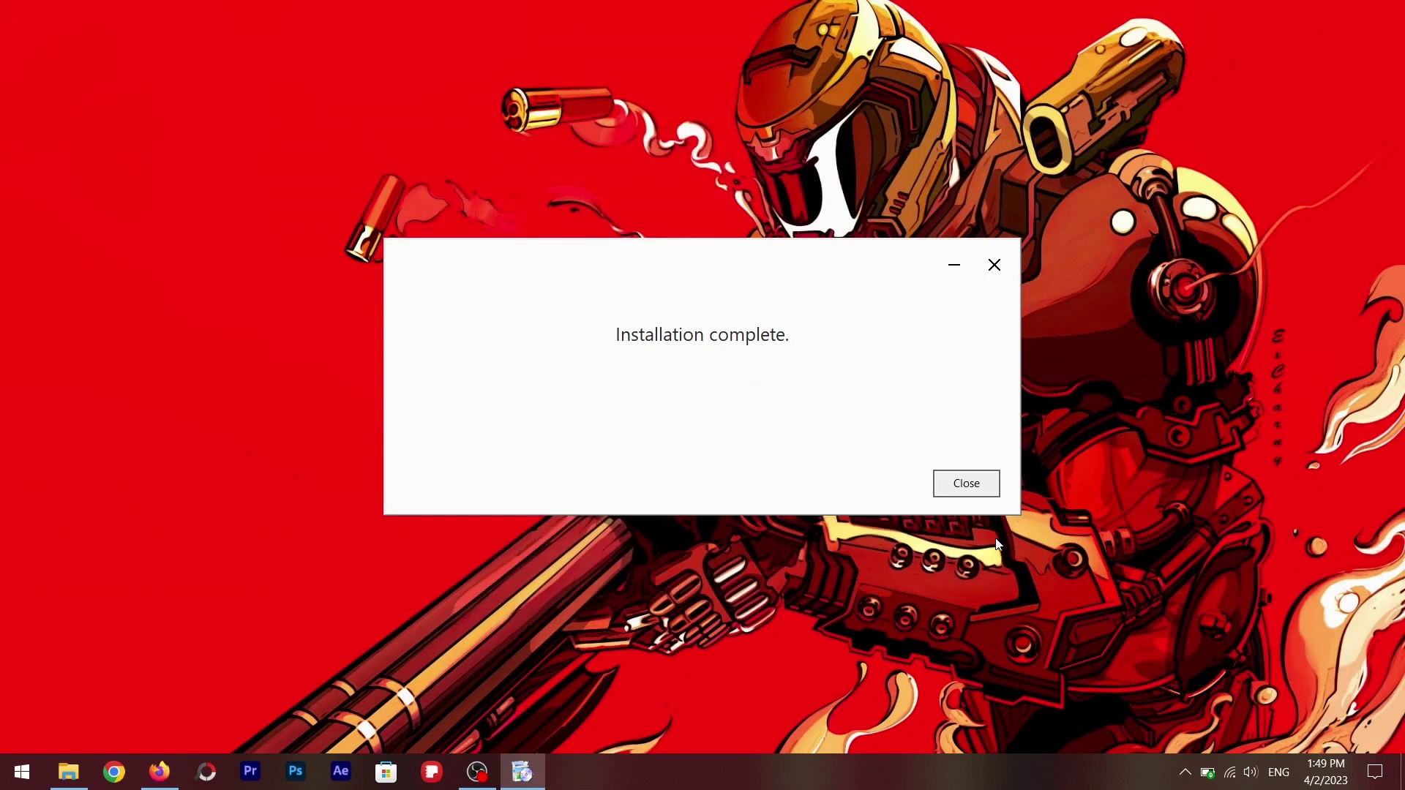
- Close the installer and launch Nearby Share Beta from Start's All apps list
click(975, 489)
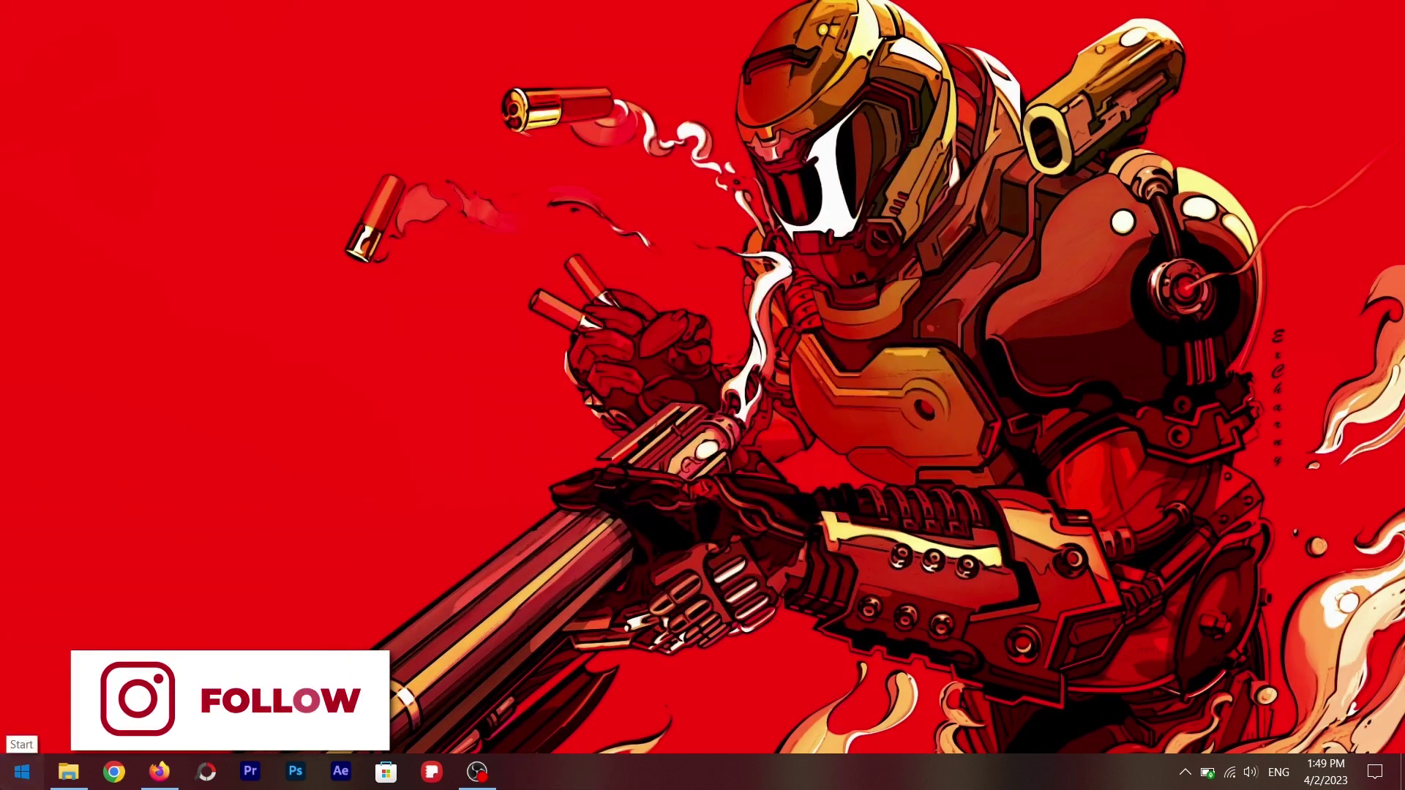
key(super)
click(34, 359)
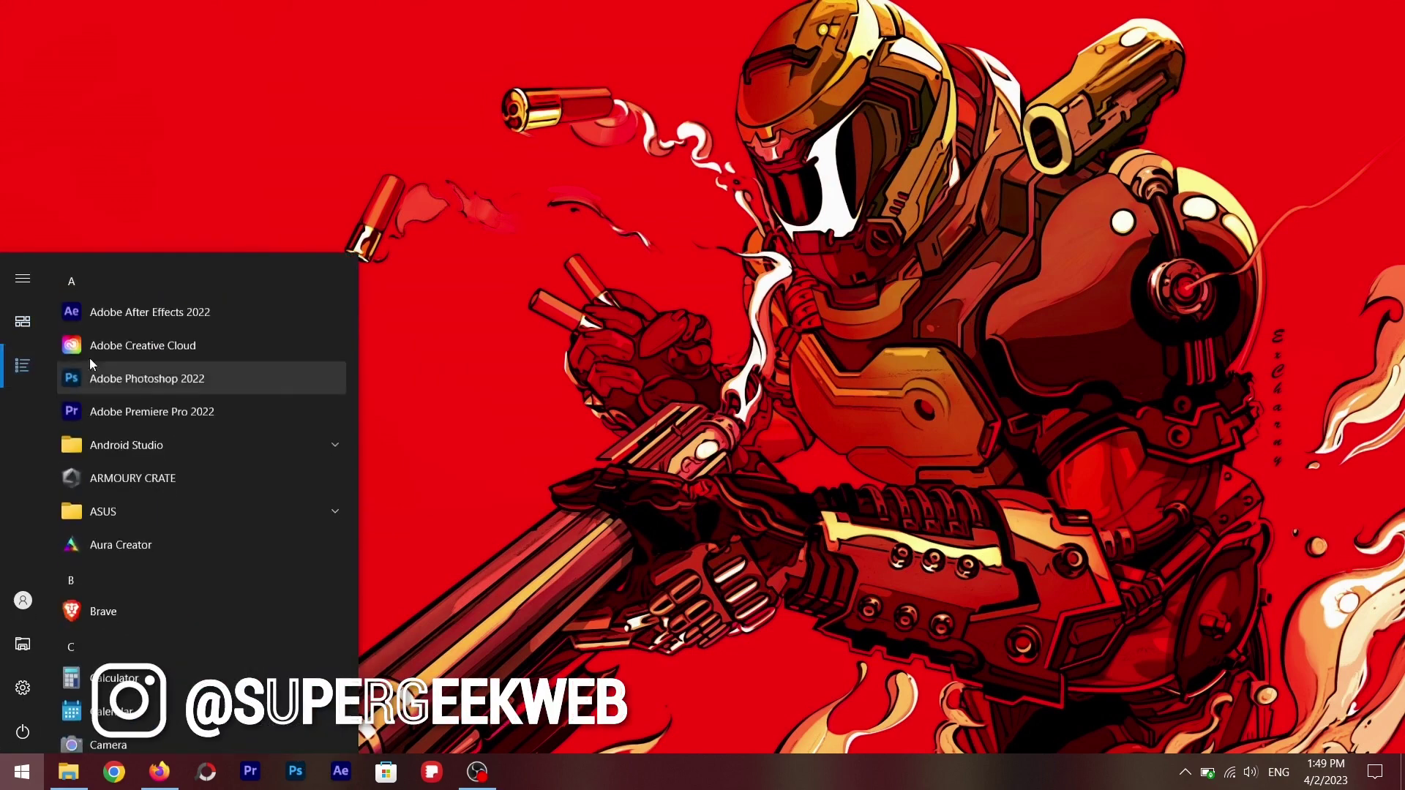
drag(354, 319, 349, 498)
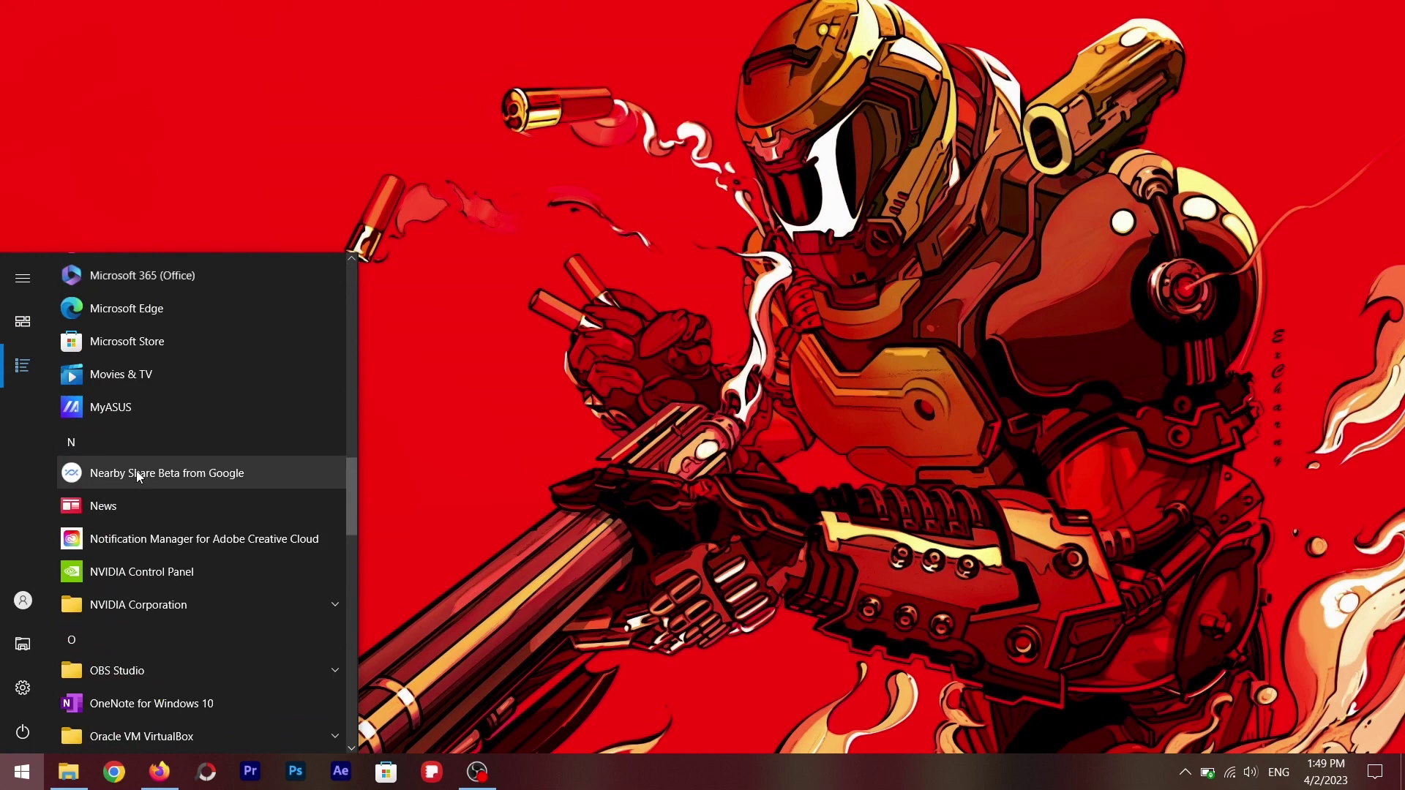
click(157, 471)
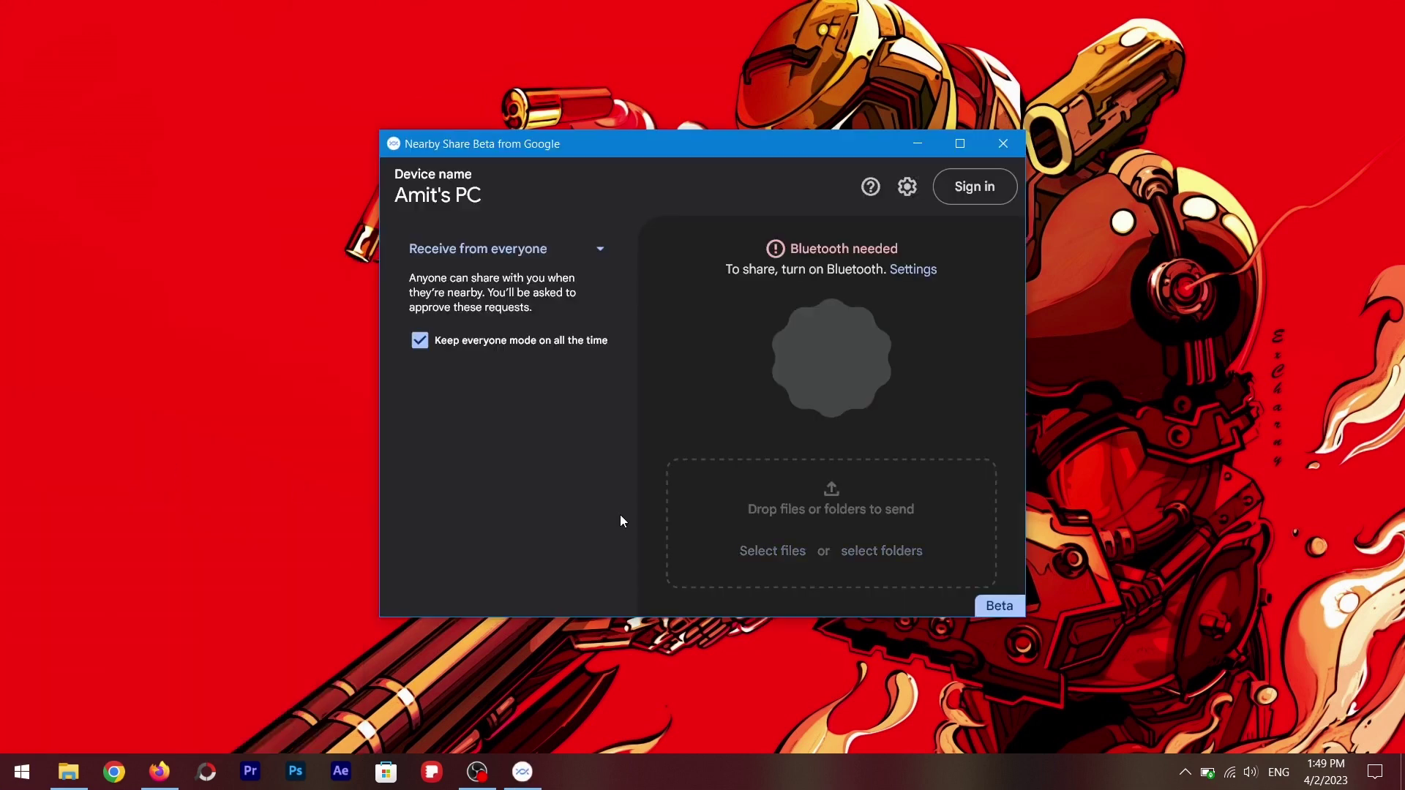
drag(703, 144, 727, 148)
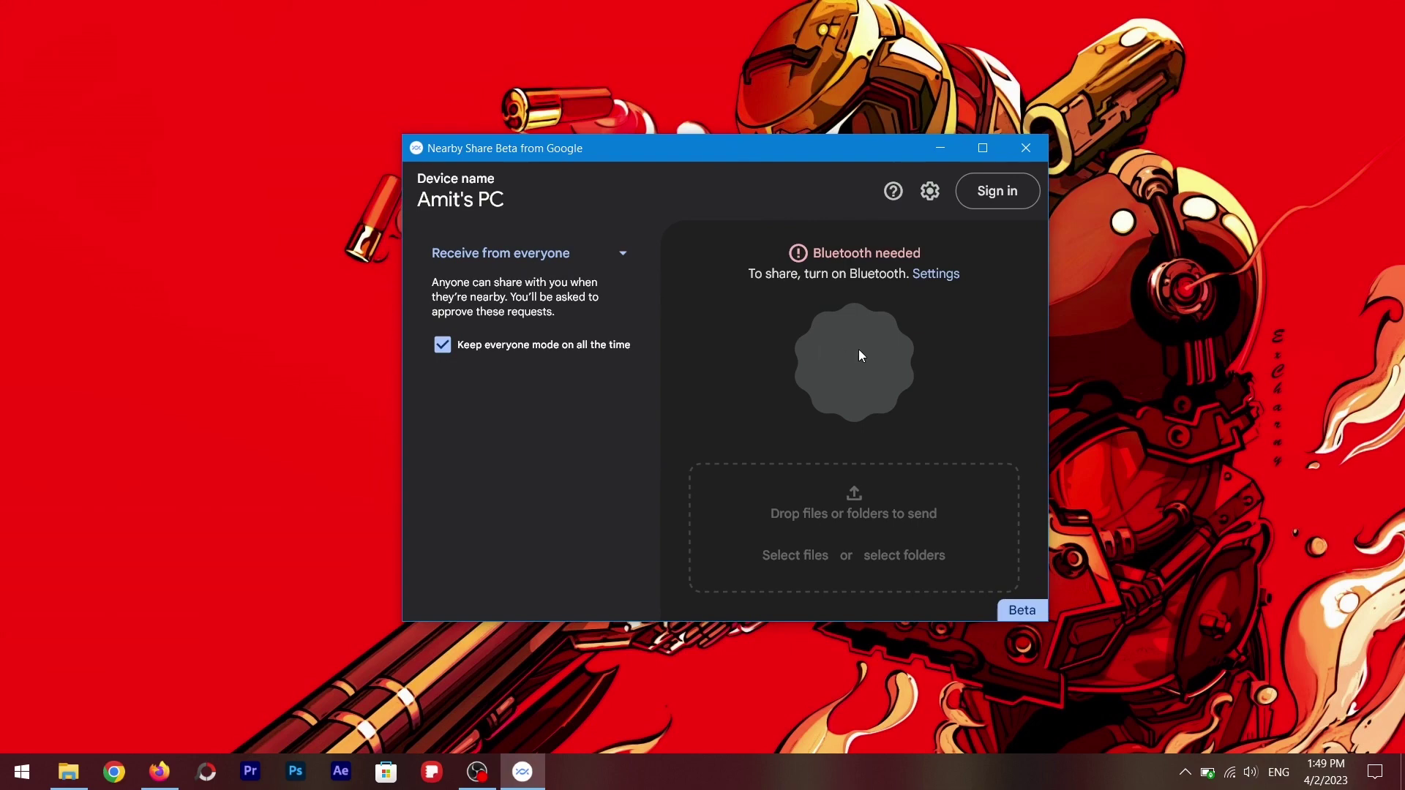
- Sign in to a Google account and turn Bluetooth on in Windows settings
click(997, 190)
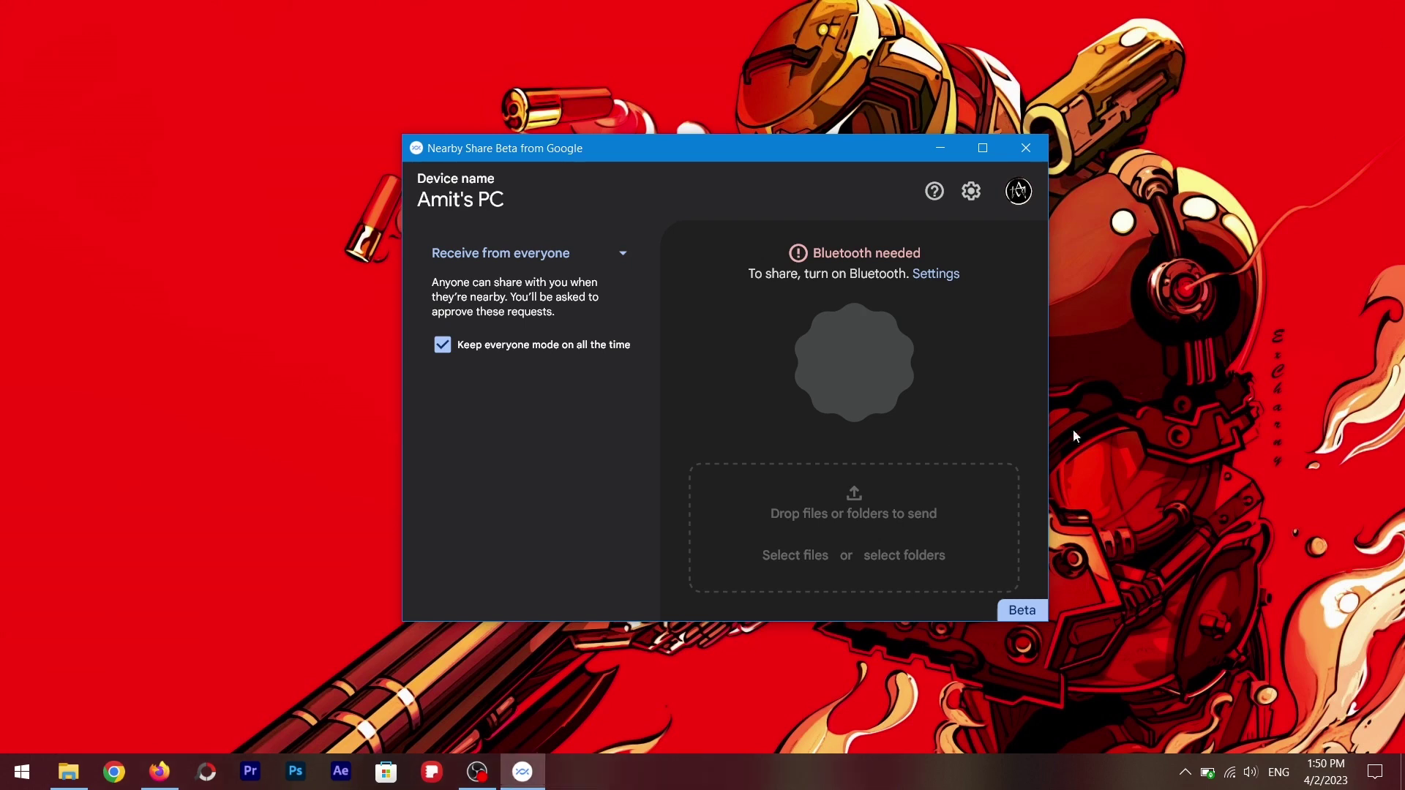
click(938, 275)
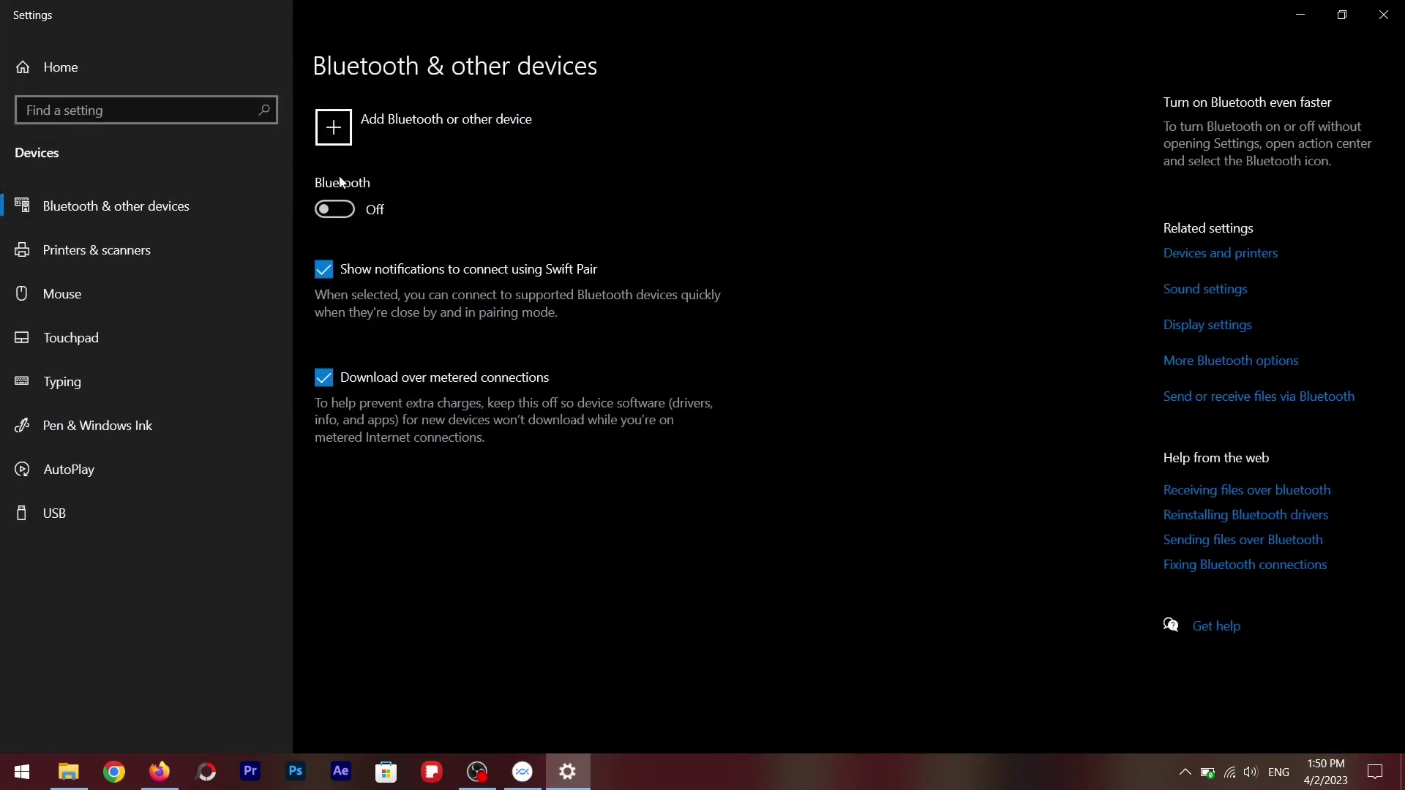
click(337, 211)
click(1383, 14)
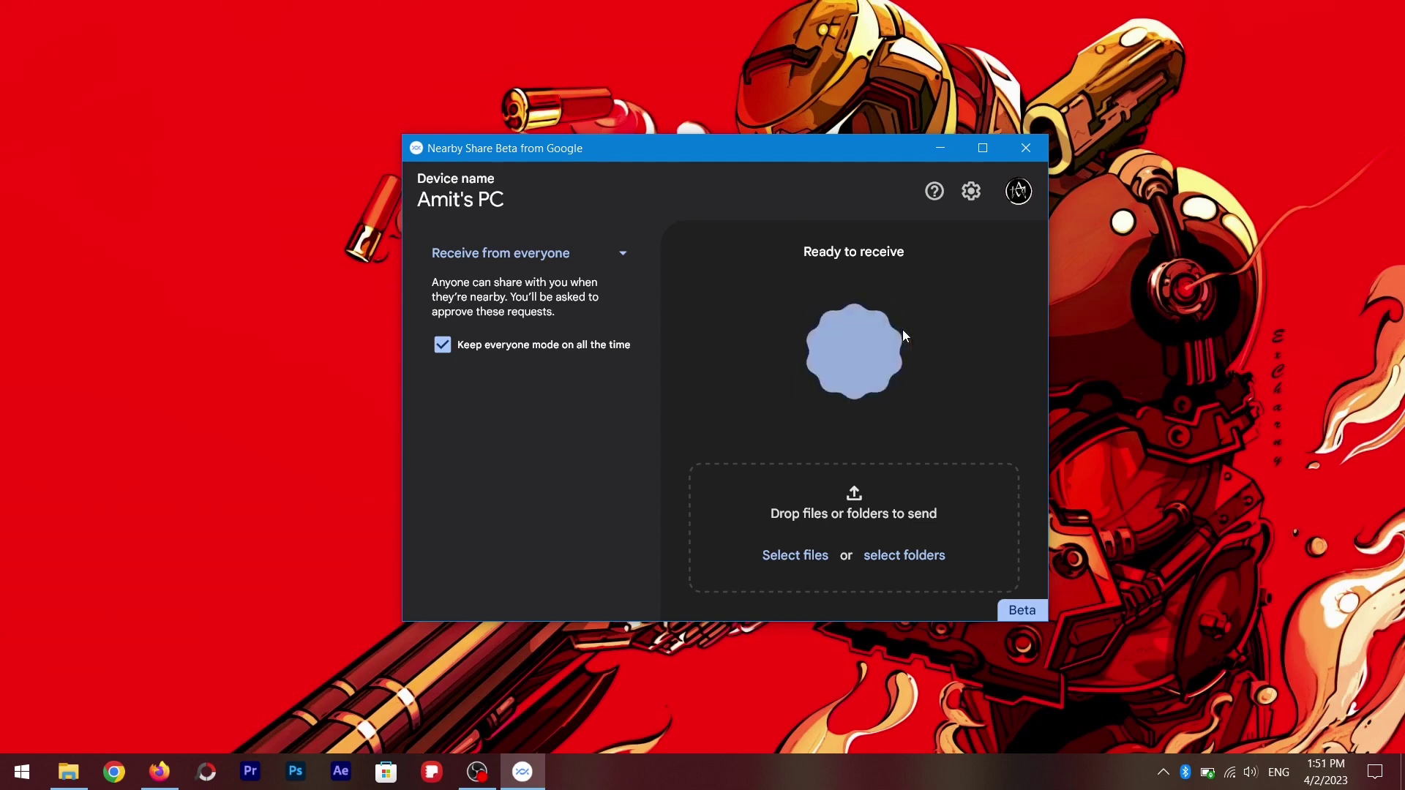
- Set visibility to Receive from everyone and choose BetterTogetherSetup.exe to share
click(620, 254)
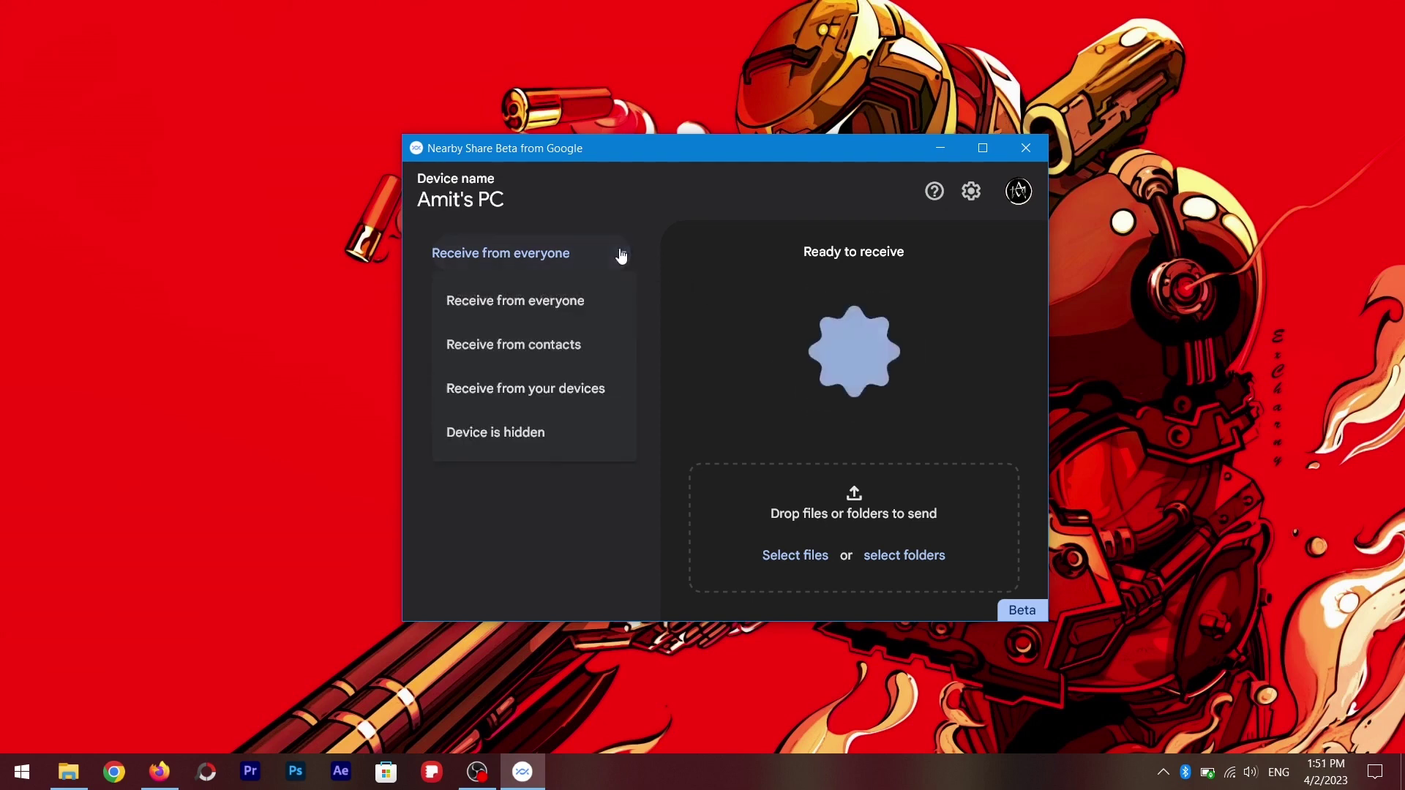
click(543, 532)
click(619, 256)
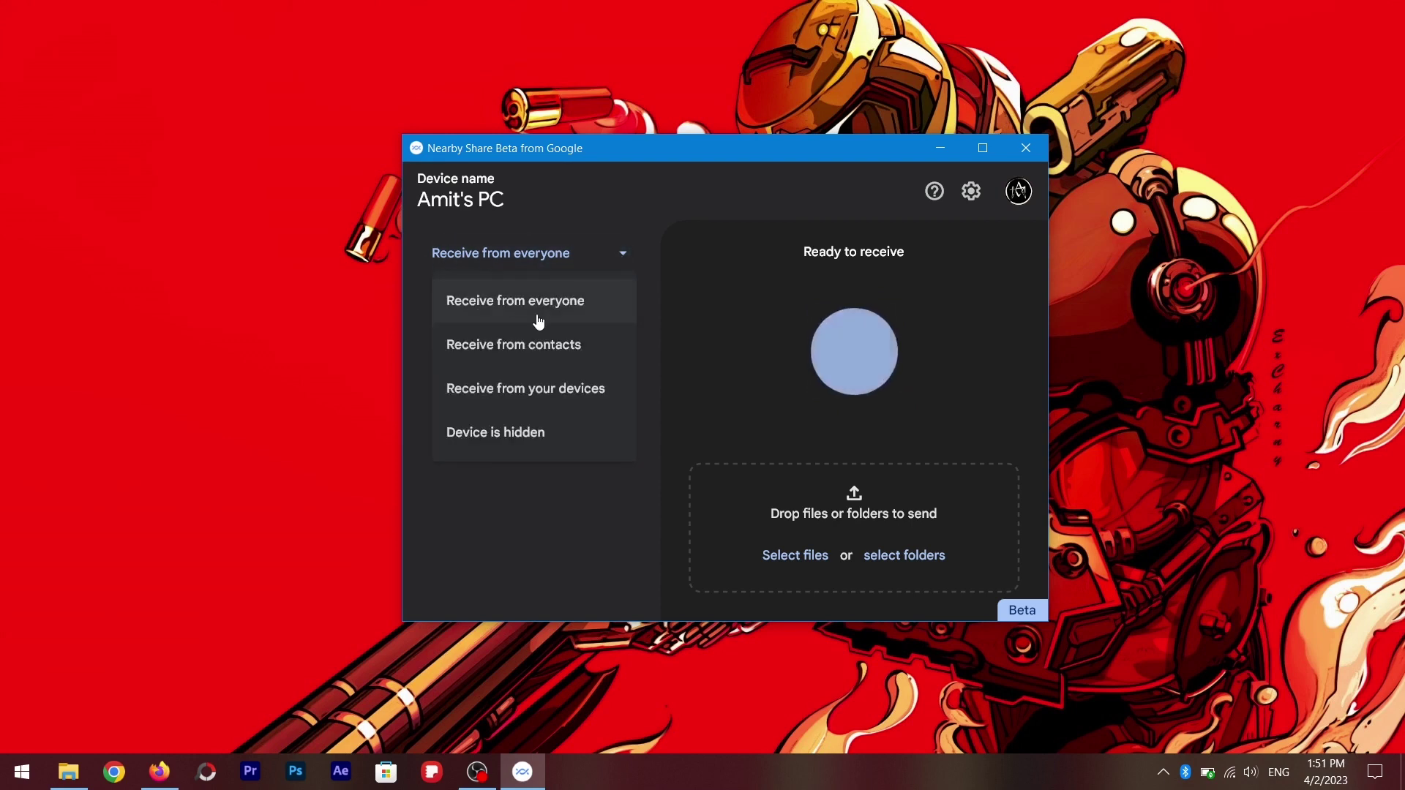
click(538, 308)
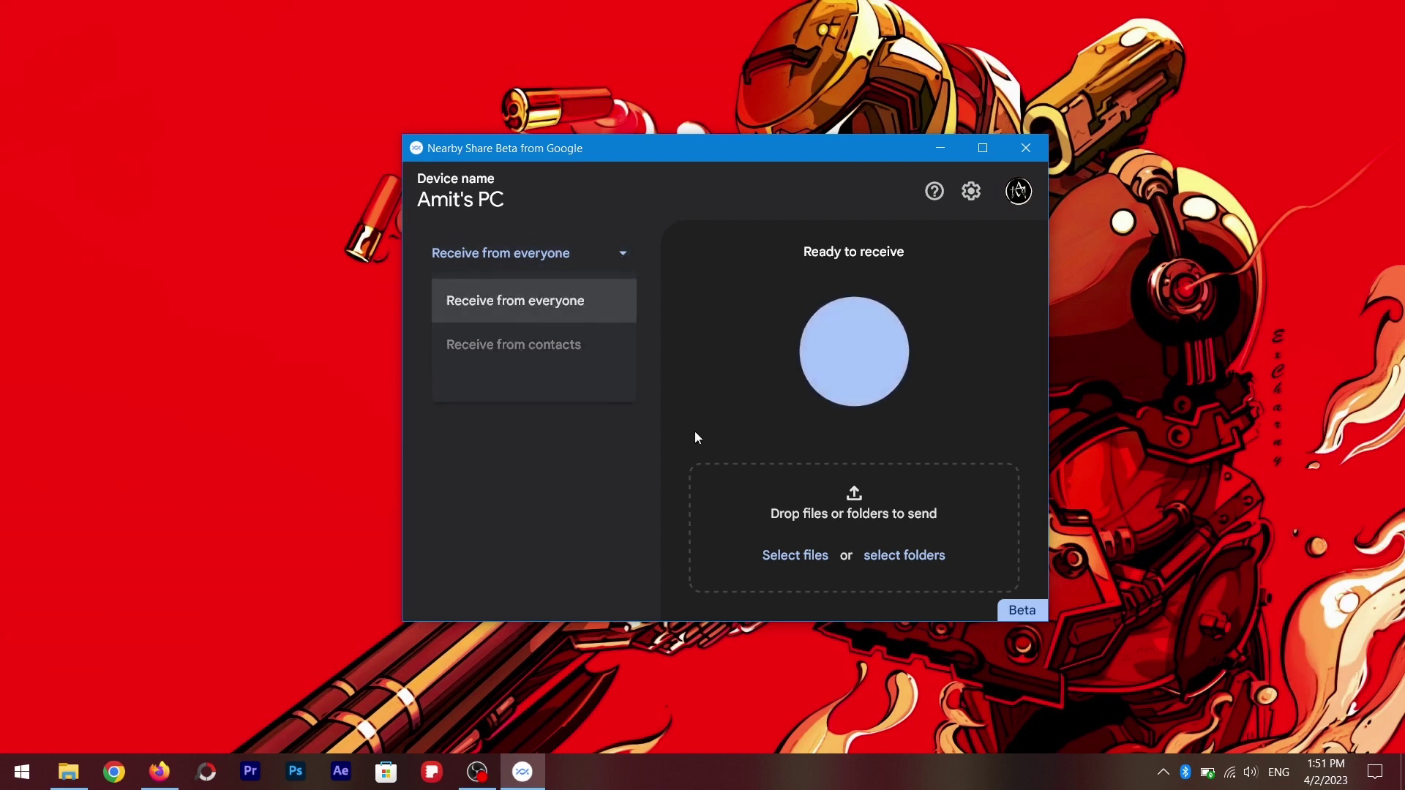
click(795, 557)
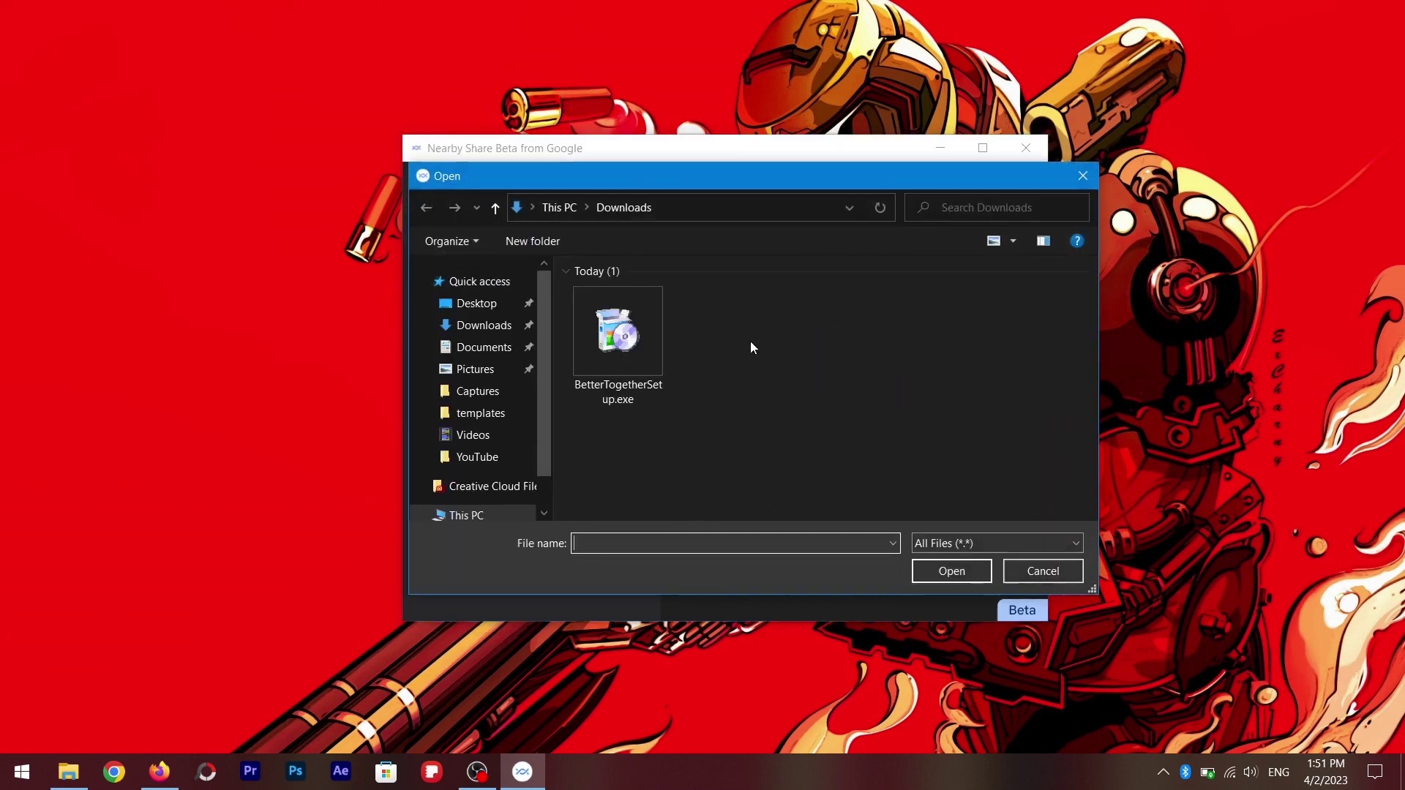
double_click(612, 340)
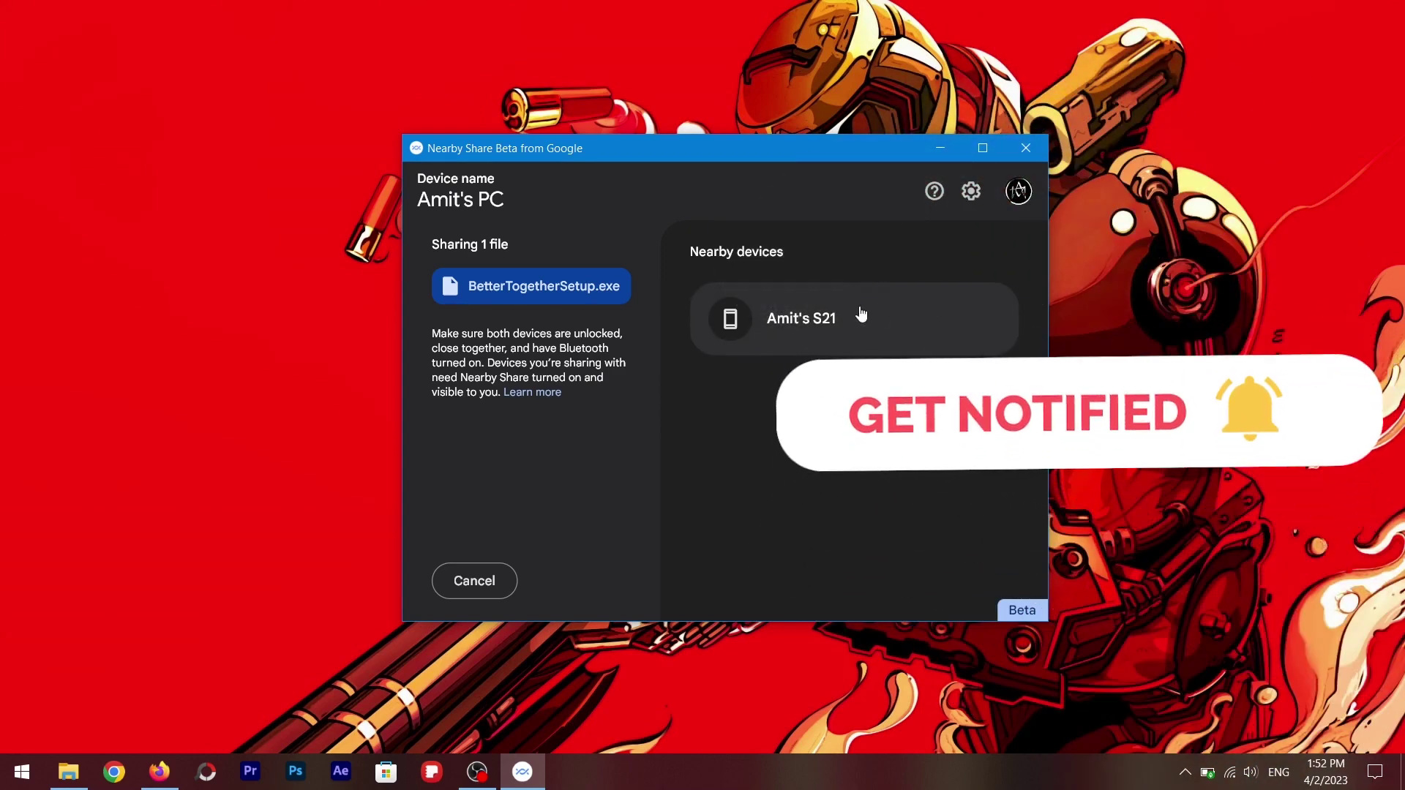
- Send the setup file to Amit's S21, then close the Nearby Share window
click(857, 317)
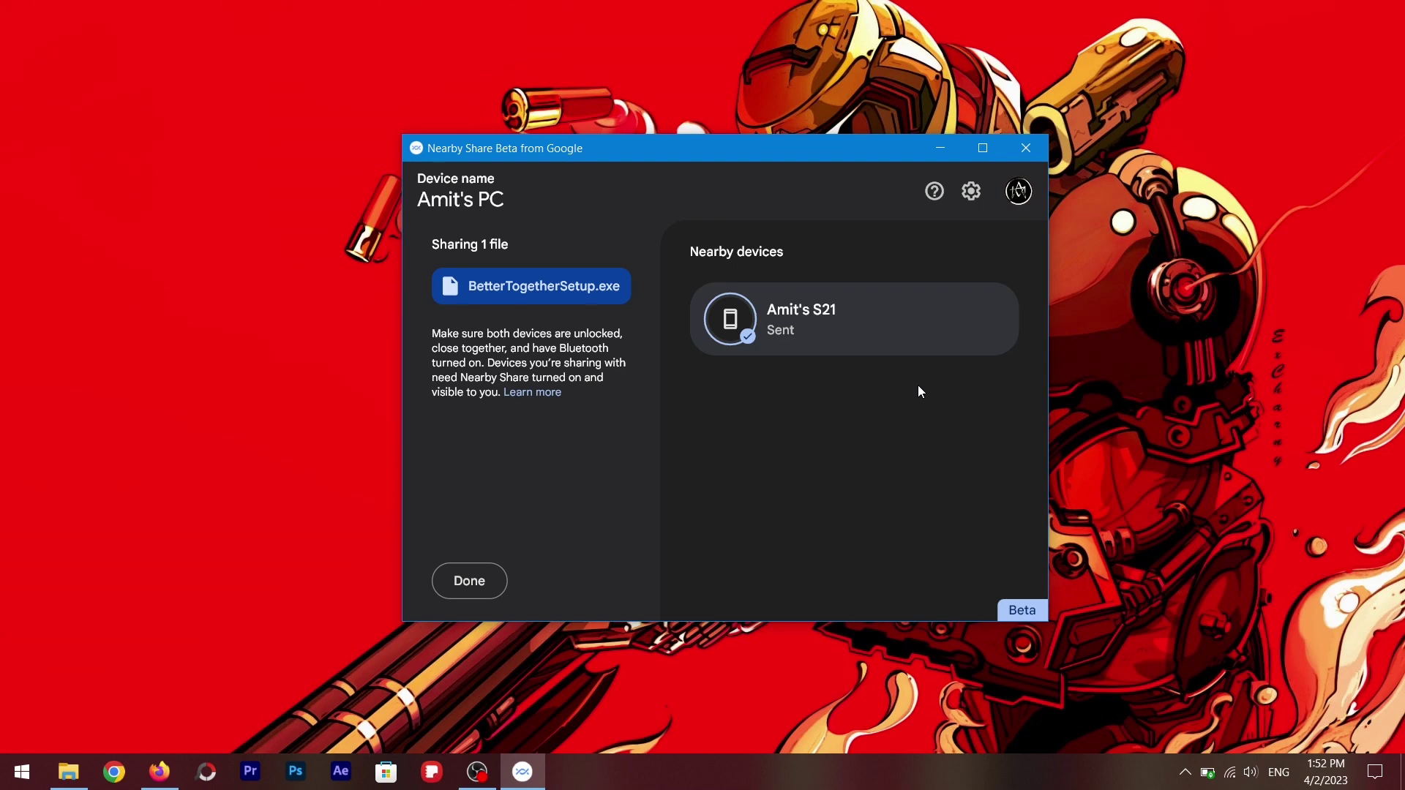
click(1025, 149)
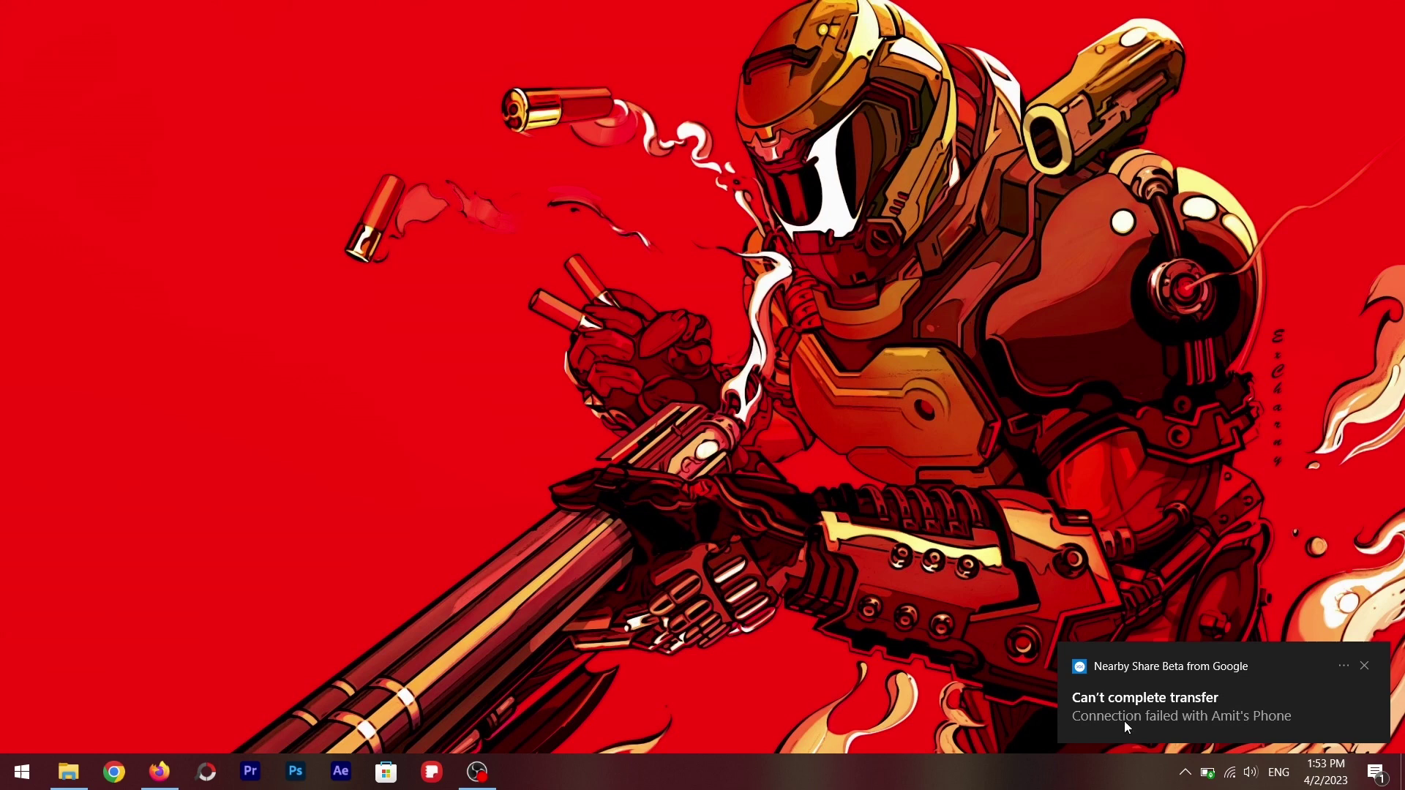
- Reopen Nearby Share from its notification, tick 'Keep everyone mode on all the time', and close it
click(1219, 712)
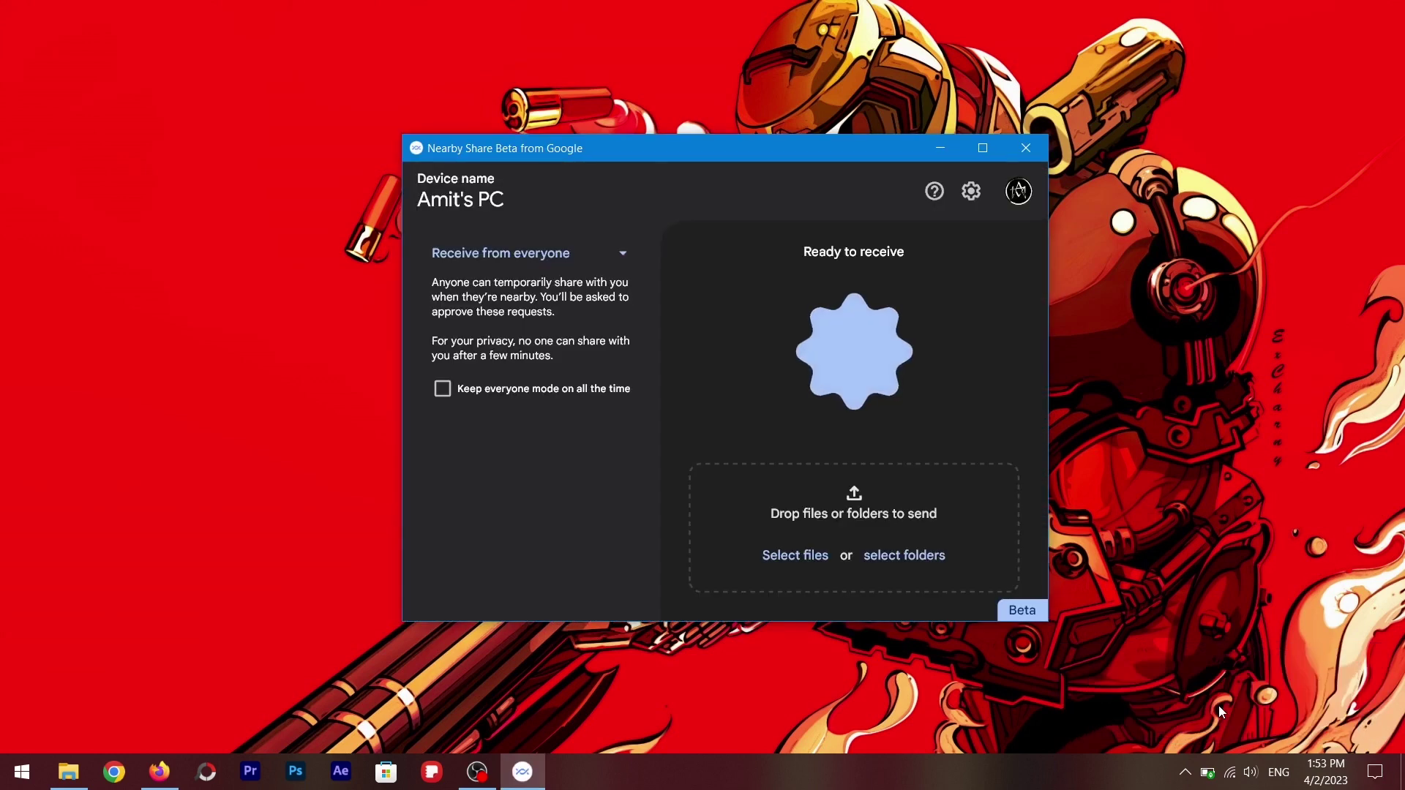
click(441, 391)
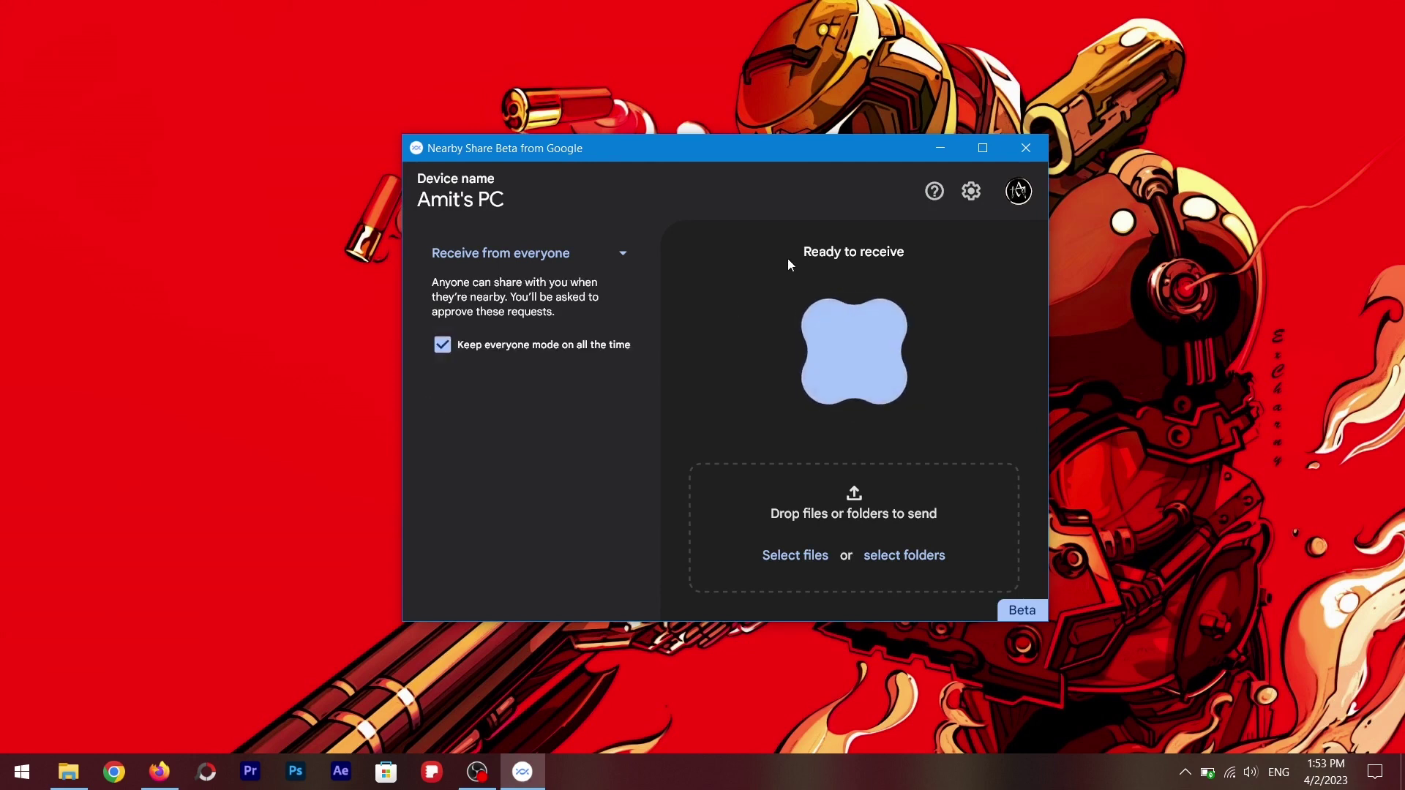
click(1027, 150)
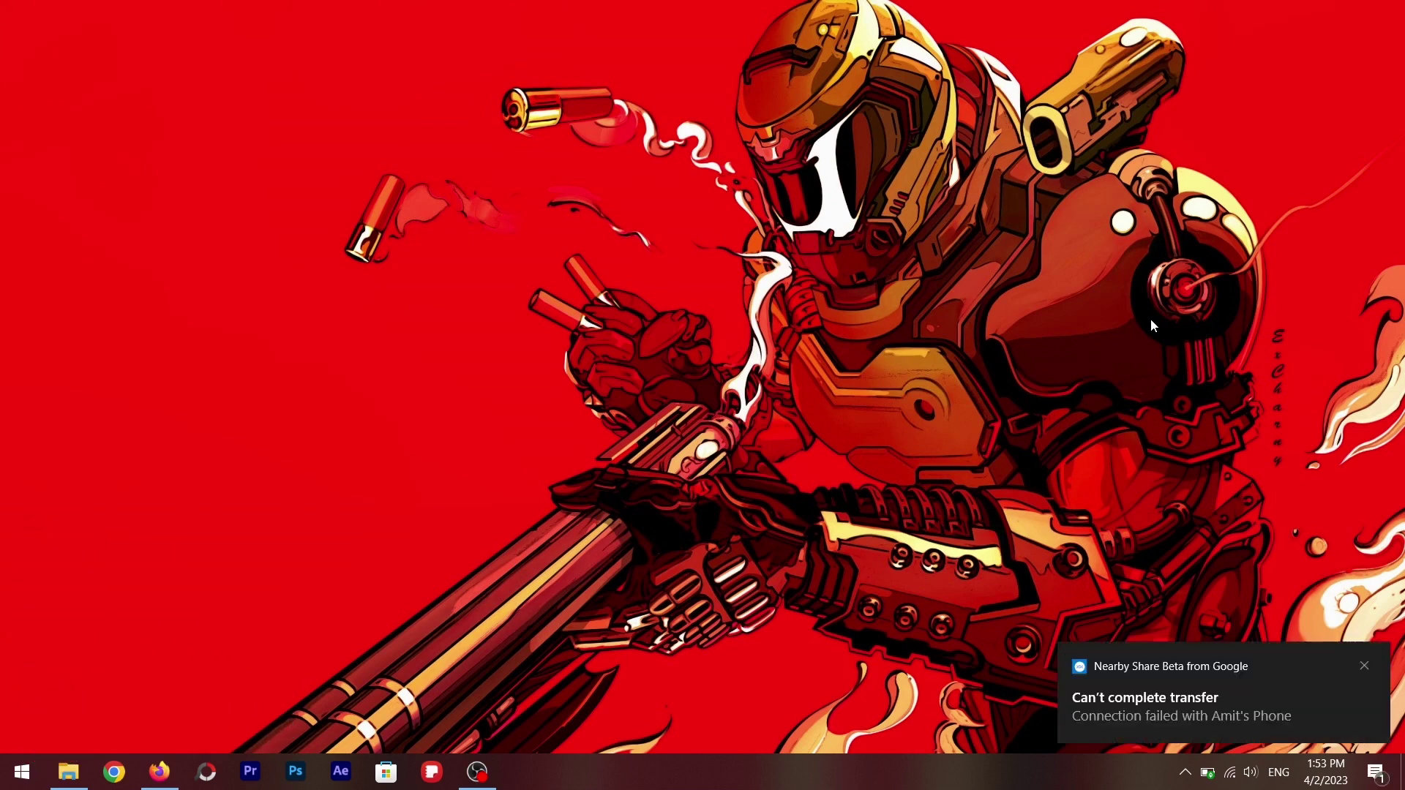
- Reopen the app from the failed-transfer notice and dismiss the failed phone transfer
click(1279, 706)
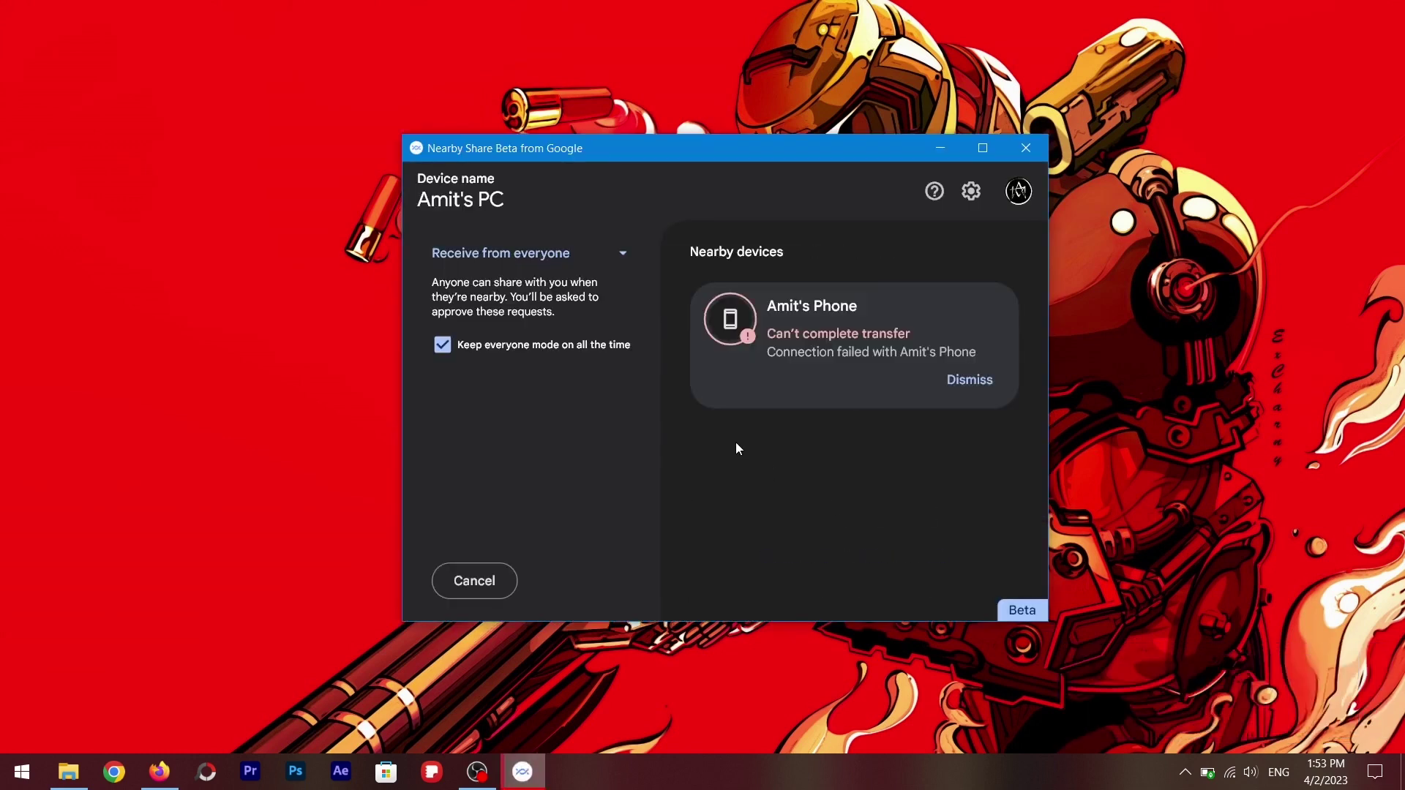
click(966, 381)
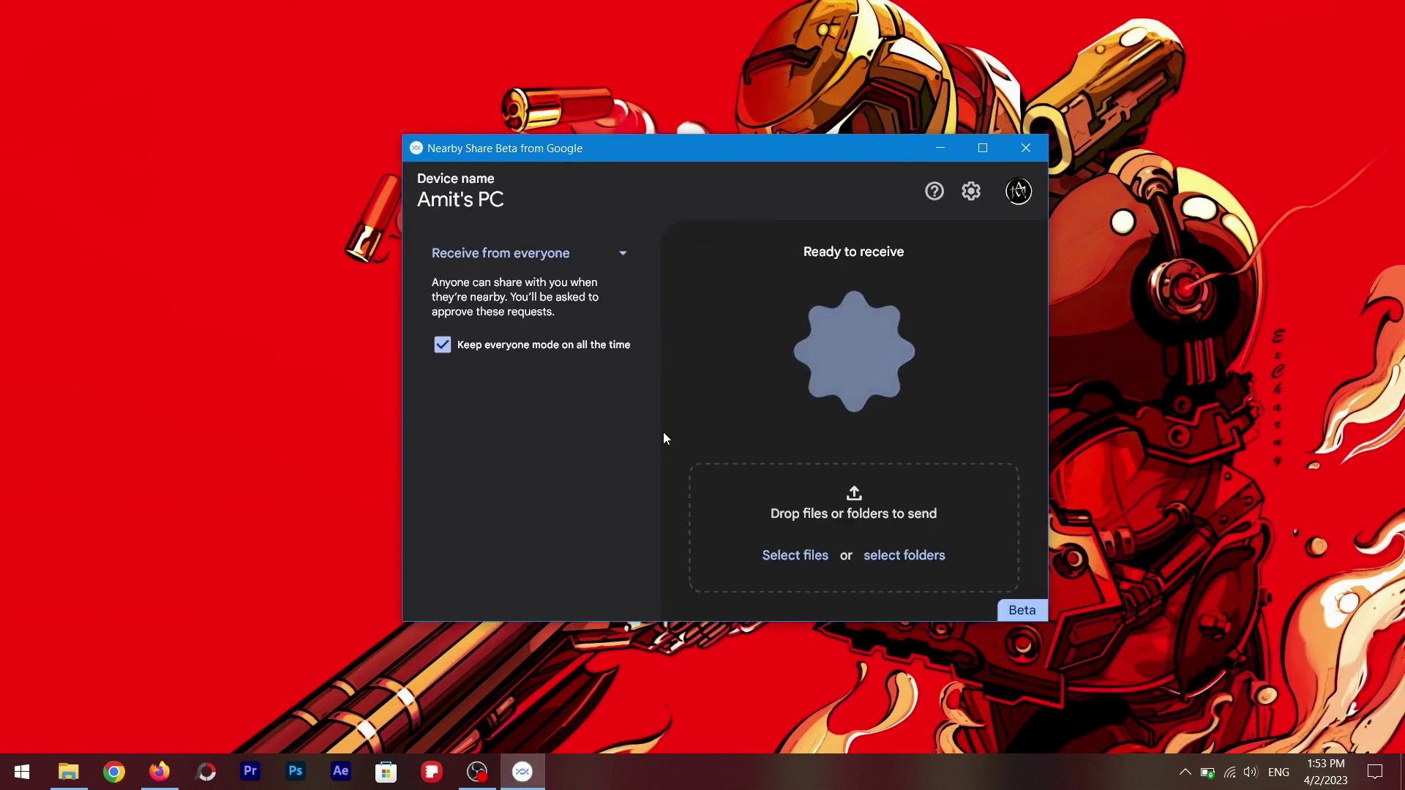
click(602, 253)
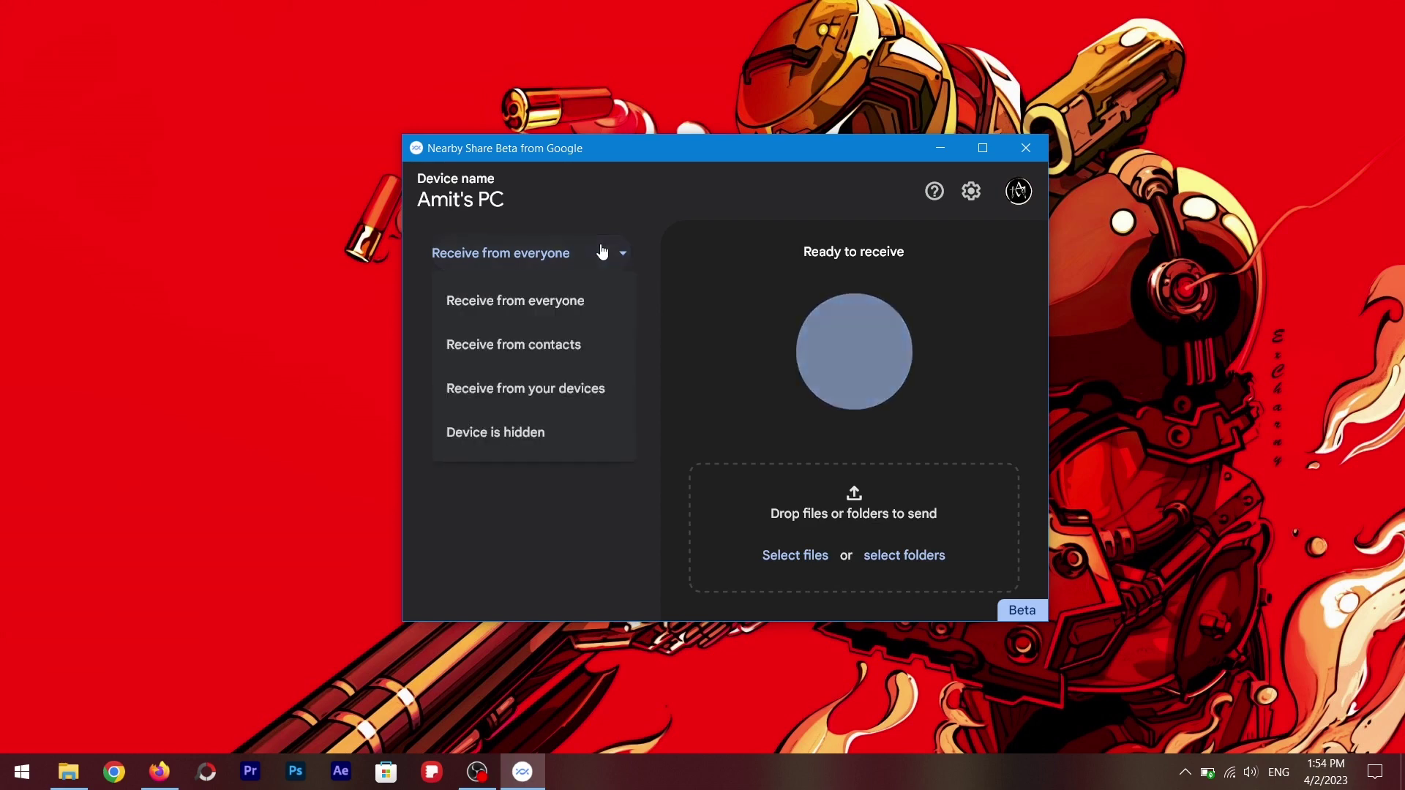
click(603, 520)
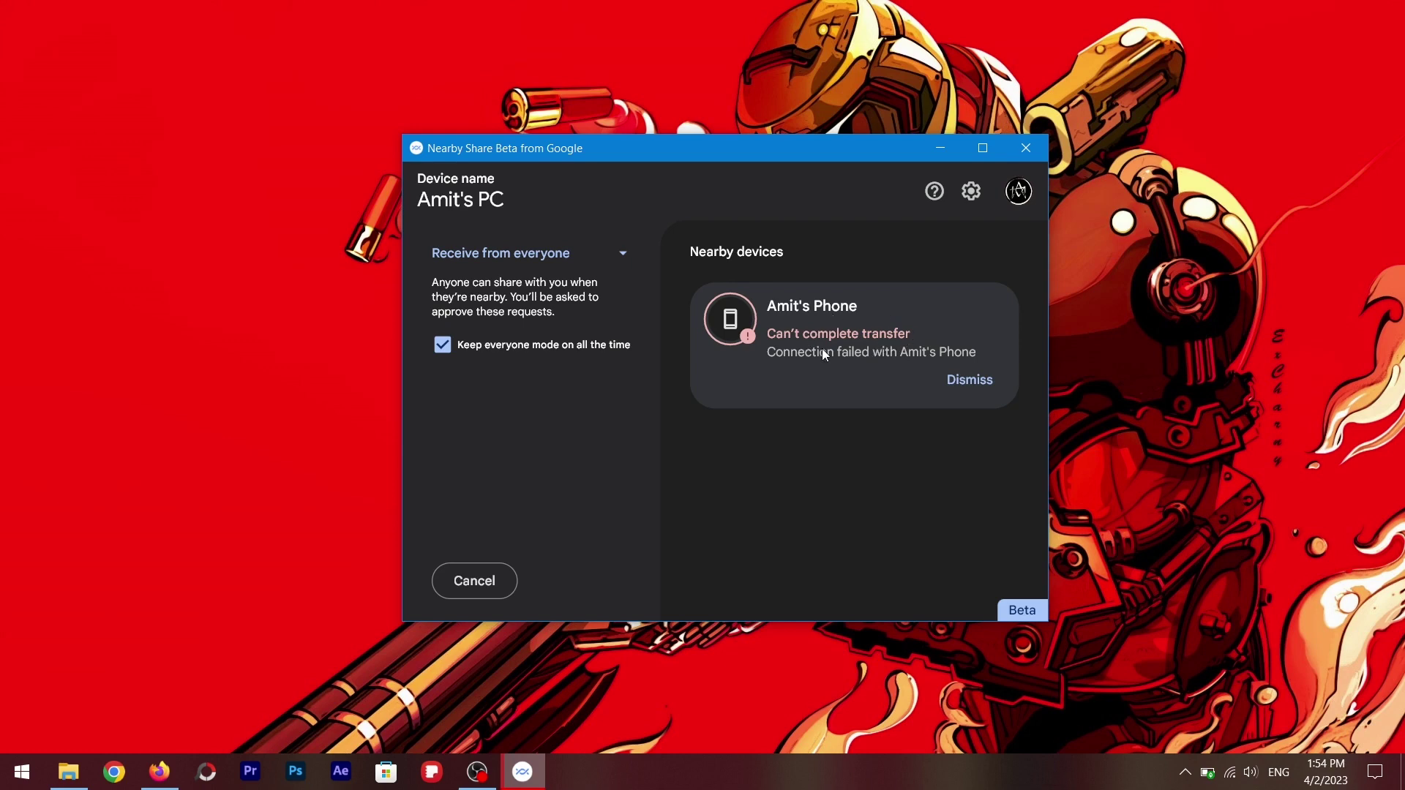
click(969, 381)
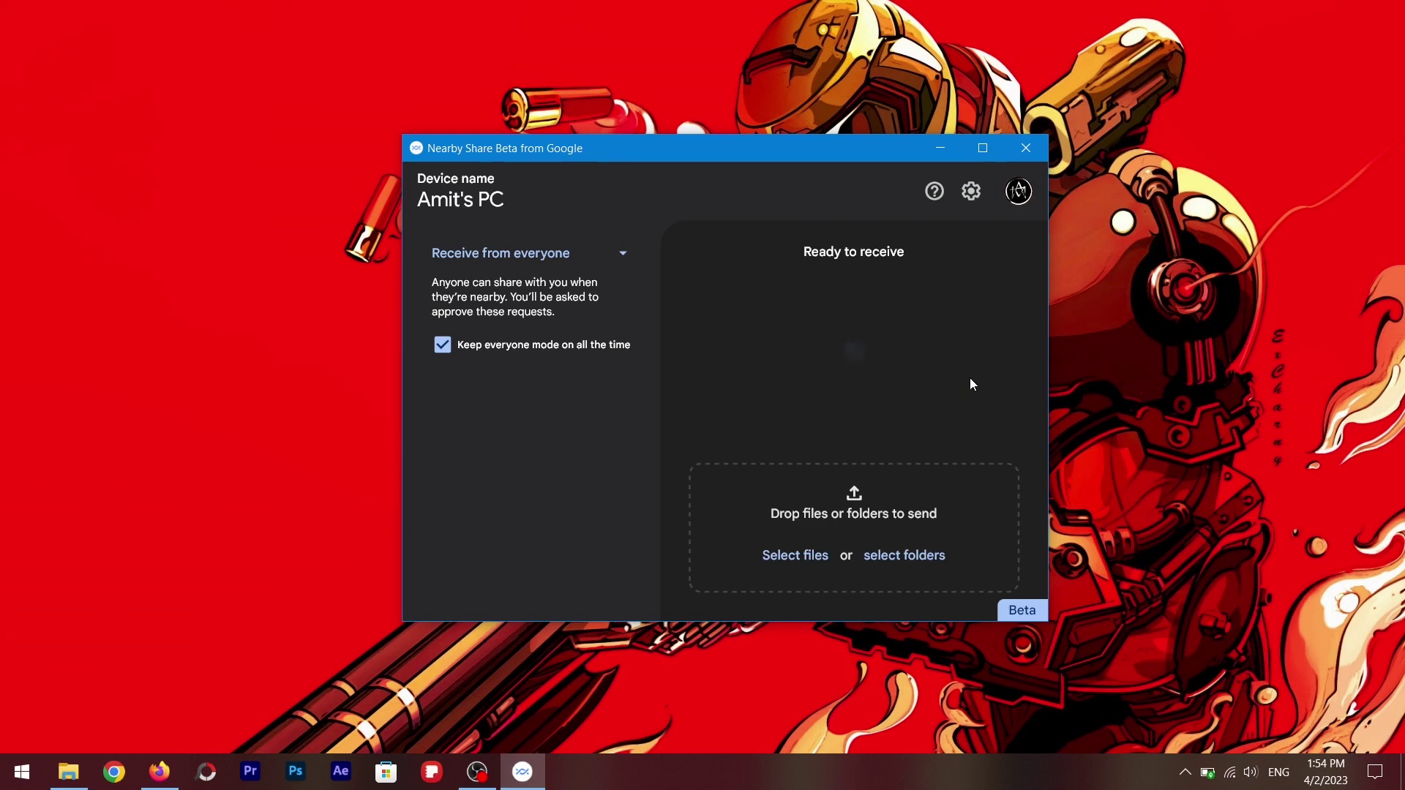
- Set Device visibility to Everyone in Nearby Share settings
click(972, 191)
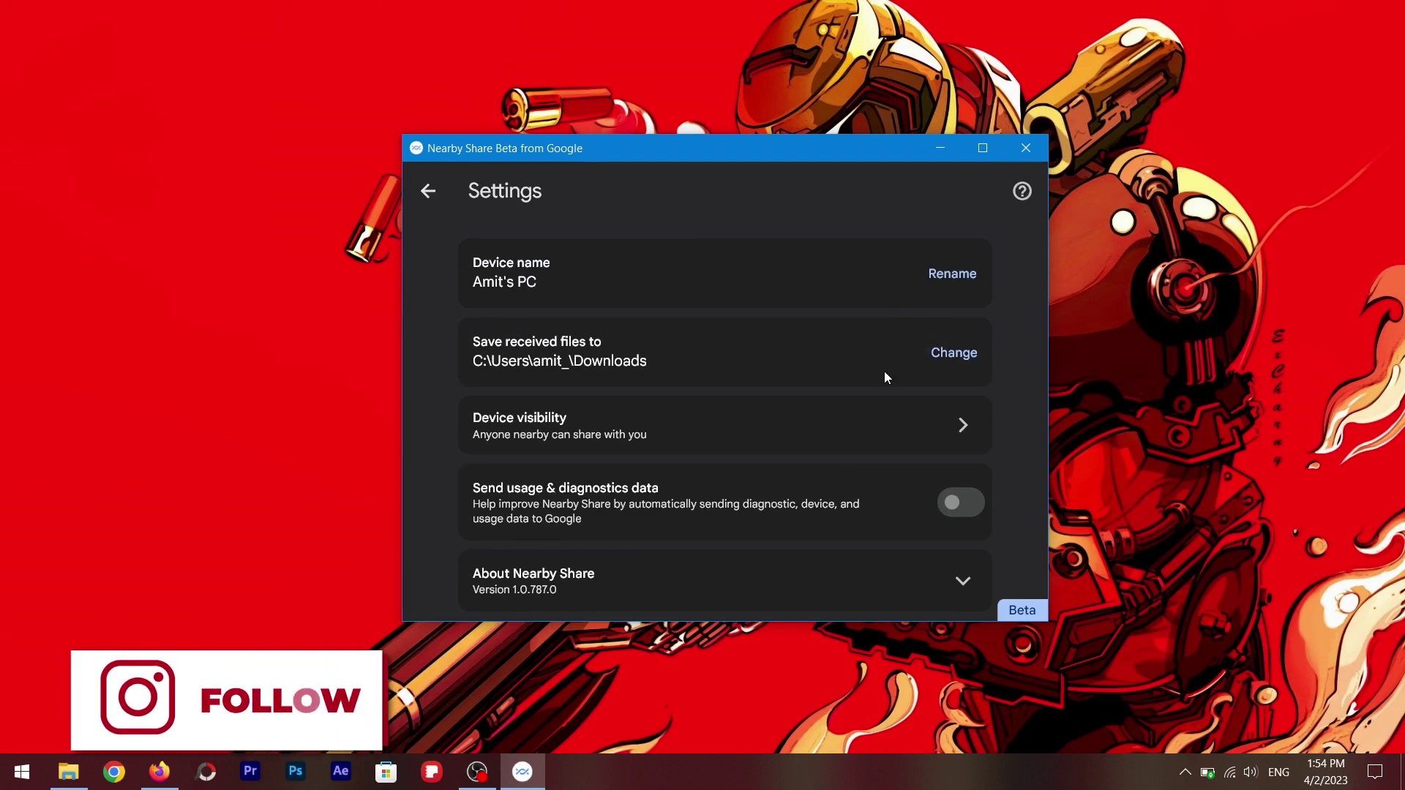
scroll(895, 333, down, 1)
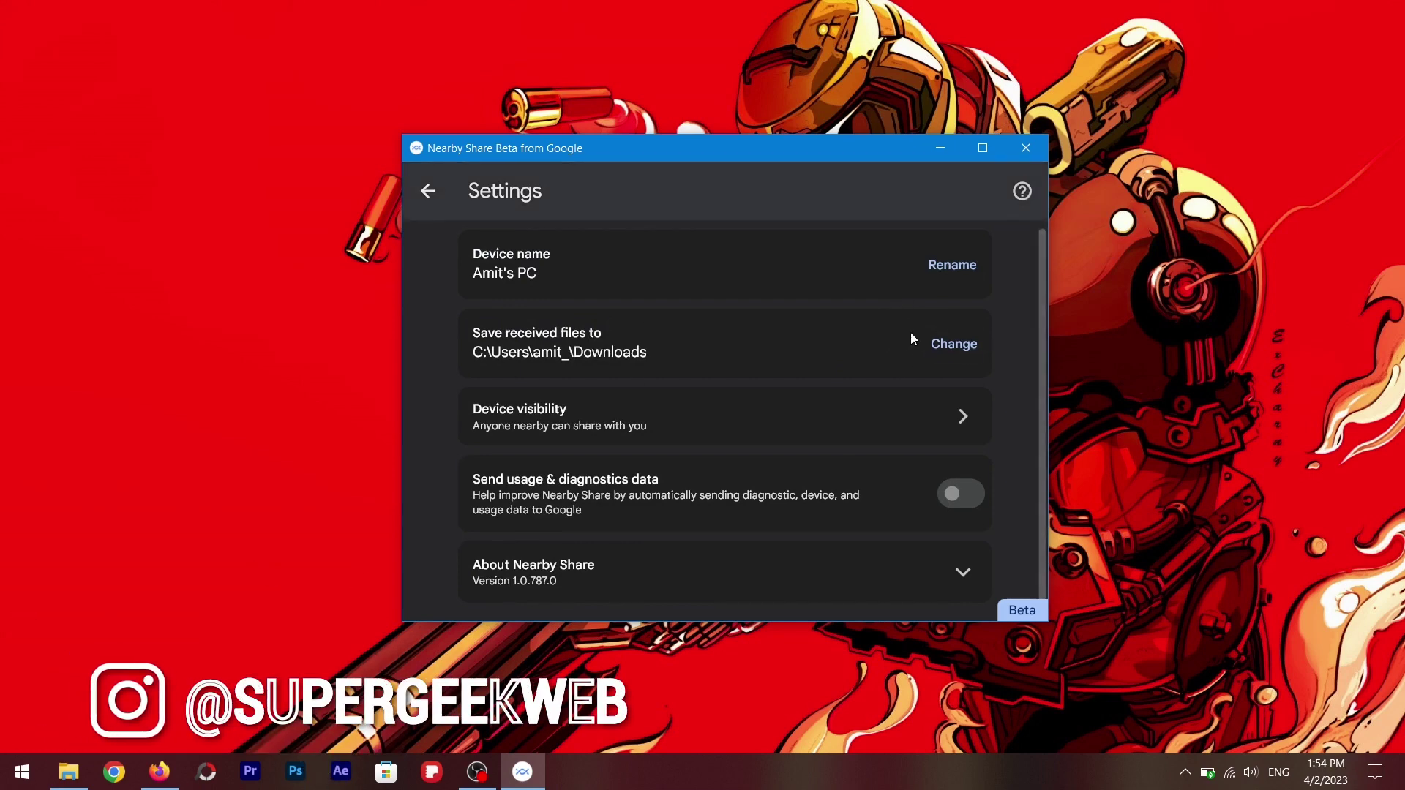
click(980, 414)
click(827, 297)
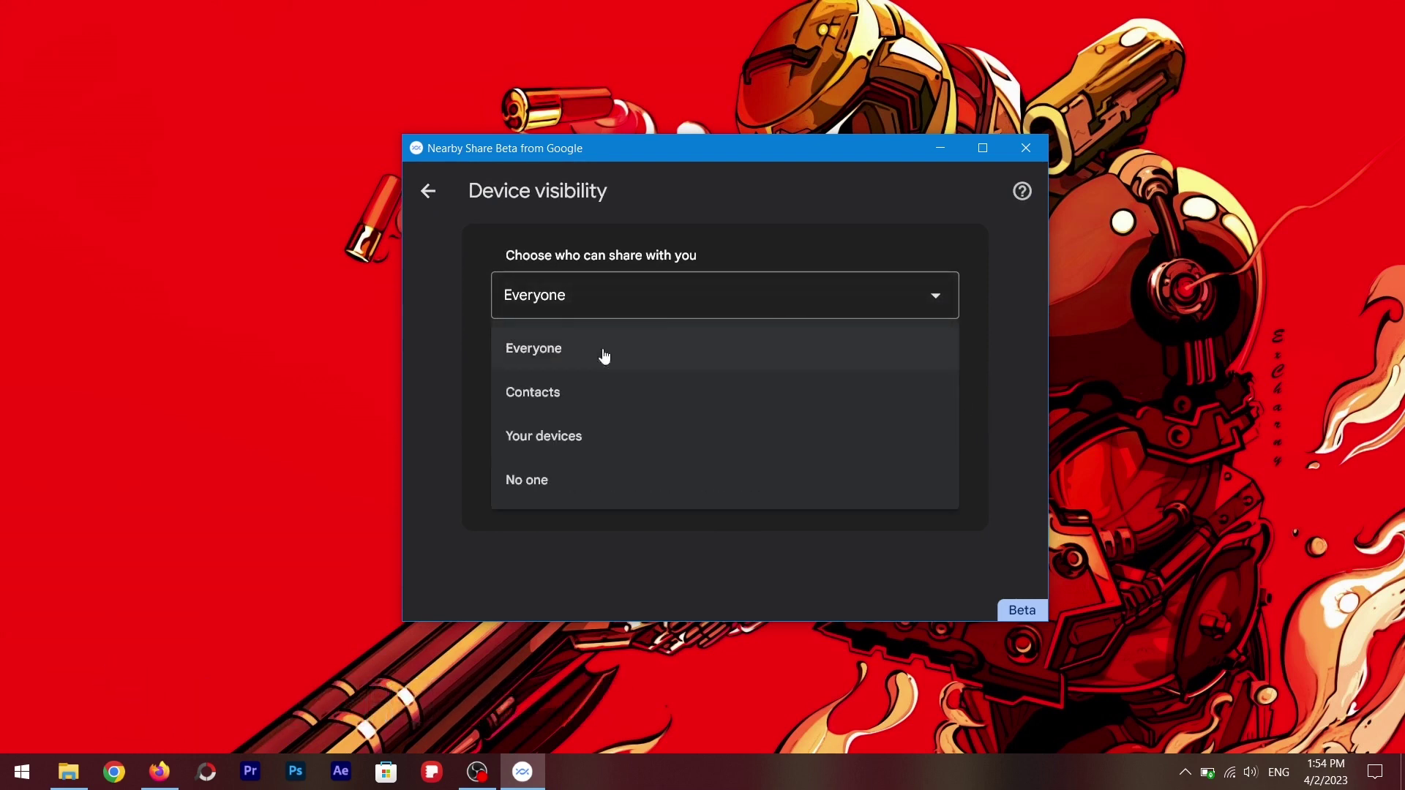
click(694, 577)
click(642, 294)
click(604, 348)
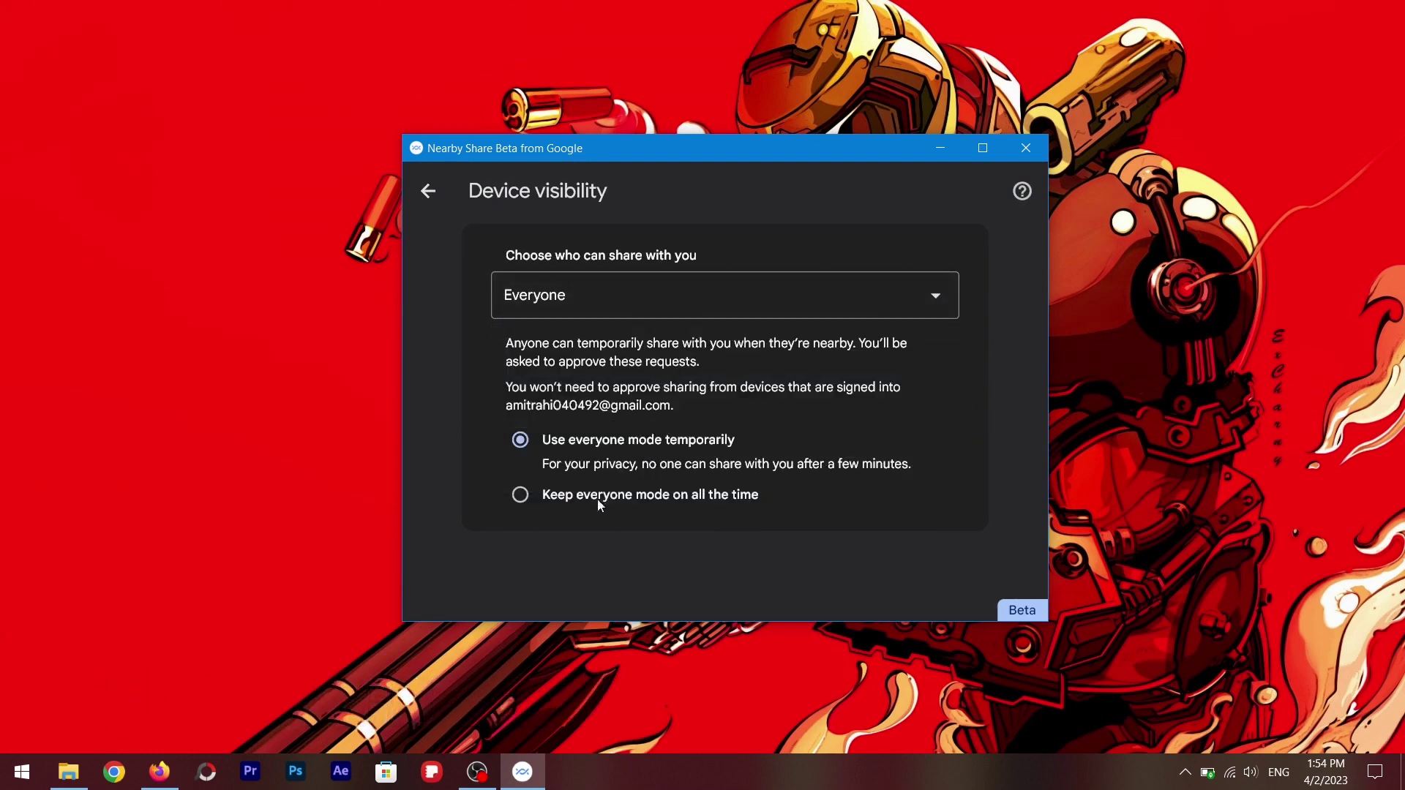
- Select 'Keep everyone mode on all the time', go back, and expand About Nearby Share
click(523, 500)
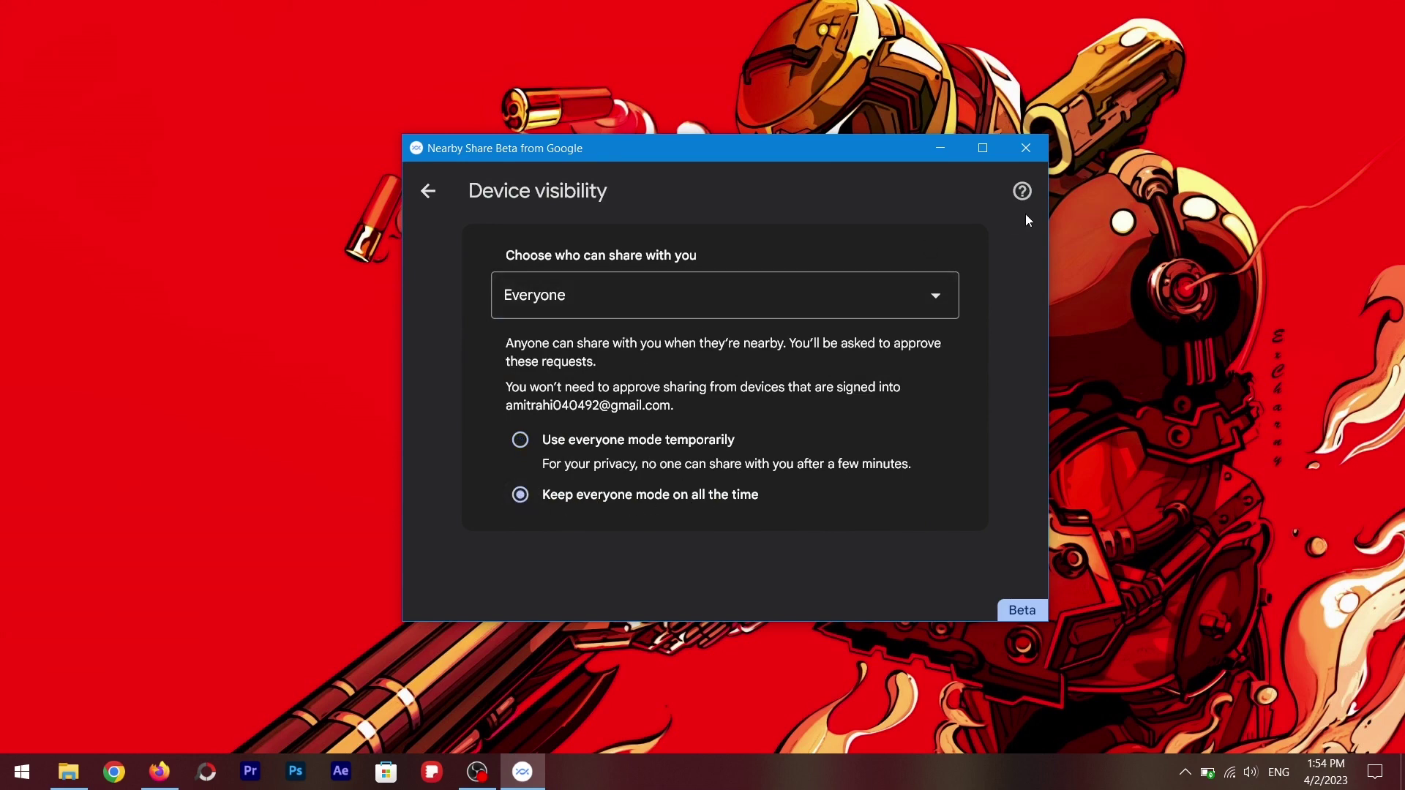
click(428, 191)
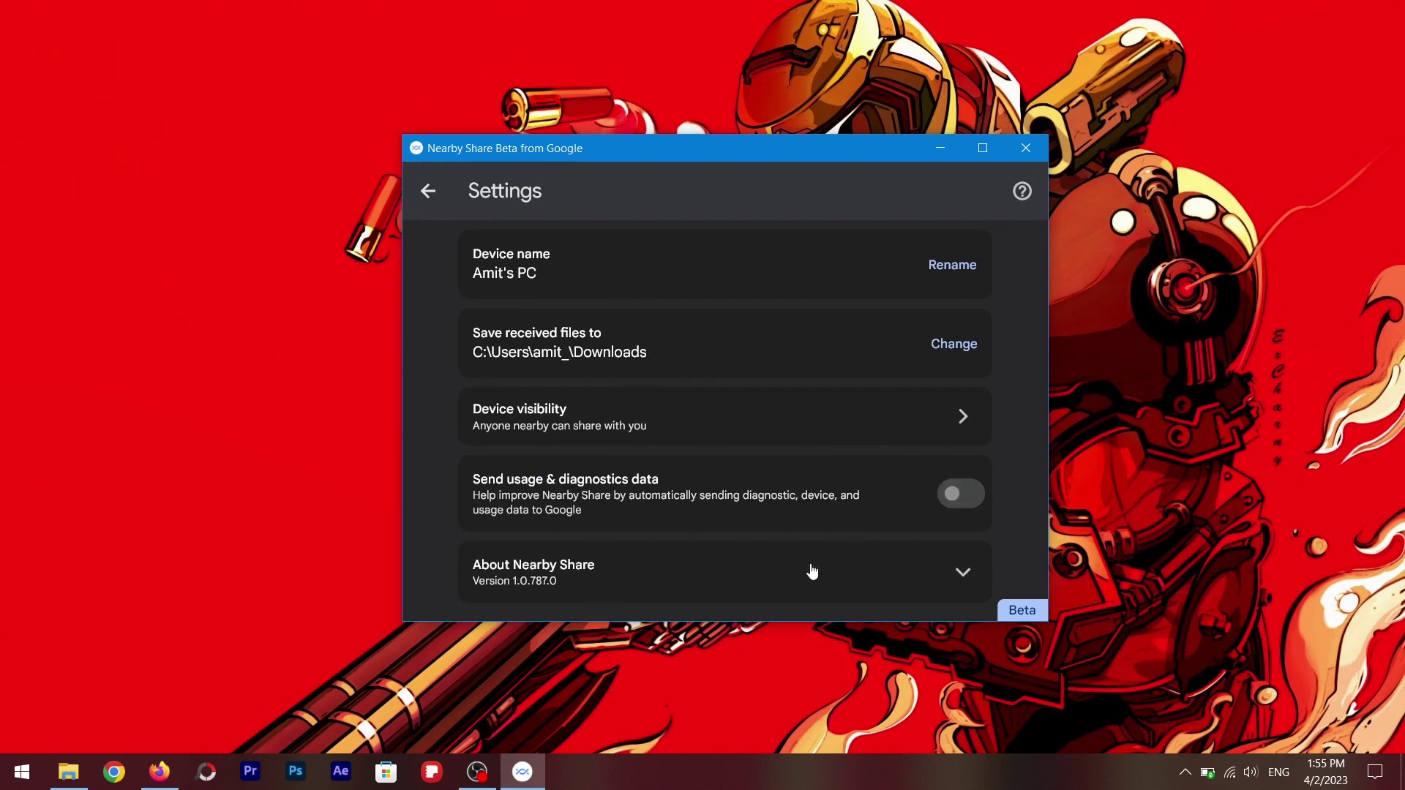
click(962, 571)
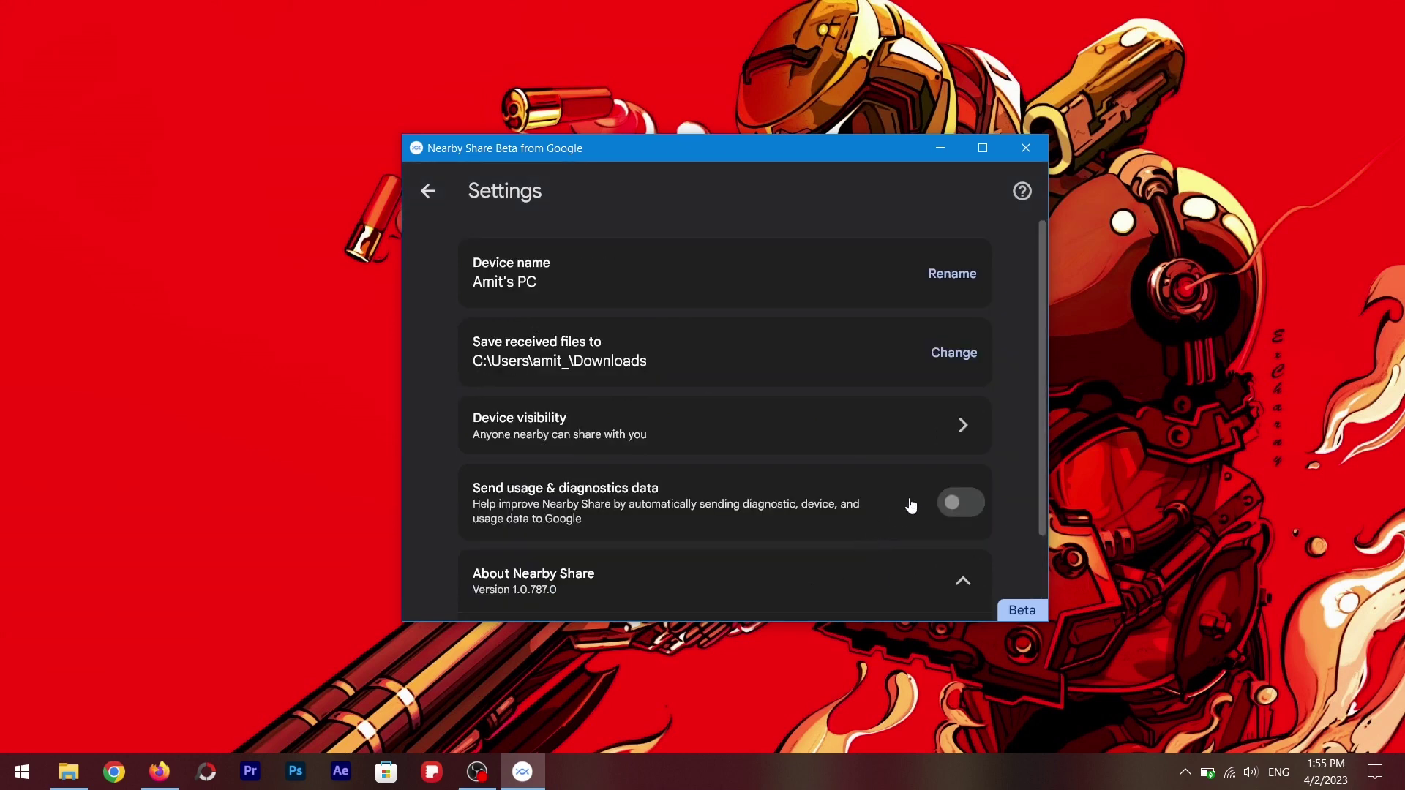
scroll(911, 505, down, 3)
scroll(925, 486, up, 3)
- Leave Settings and dismiss the failed transfer card for Amit's Phone
click(428, 193)
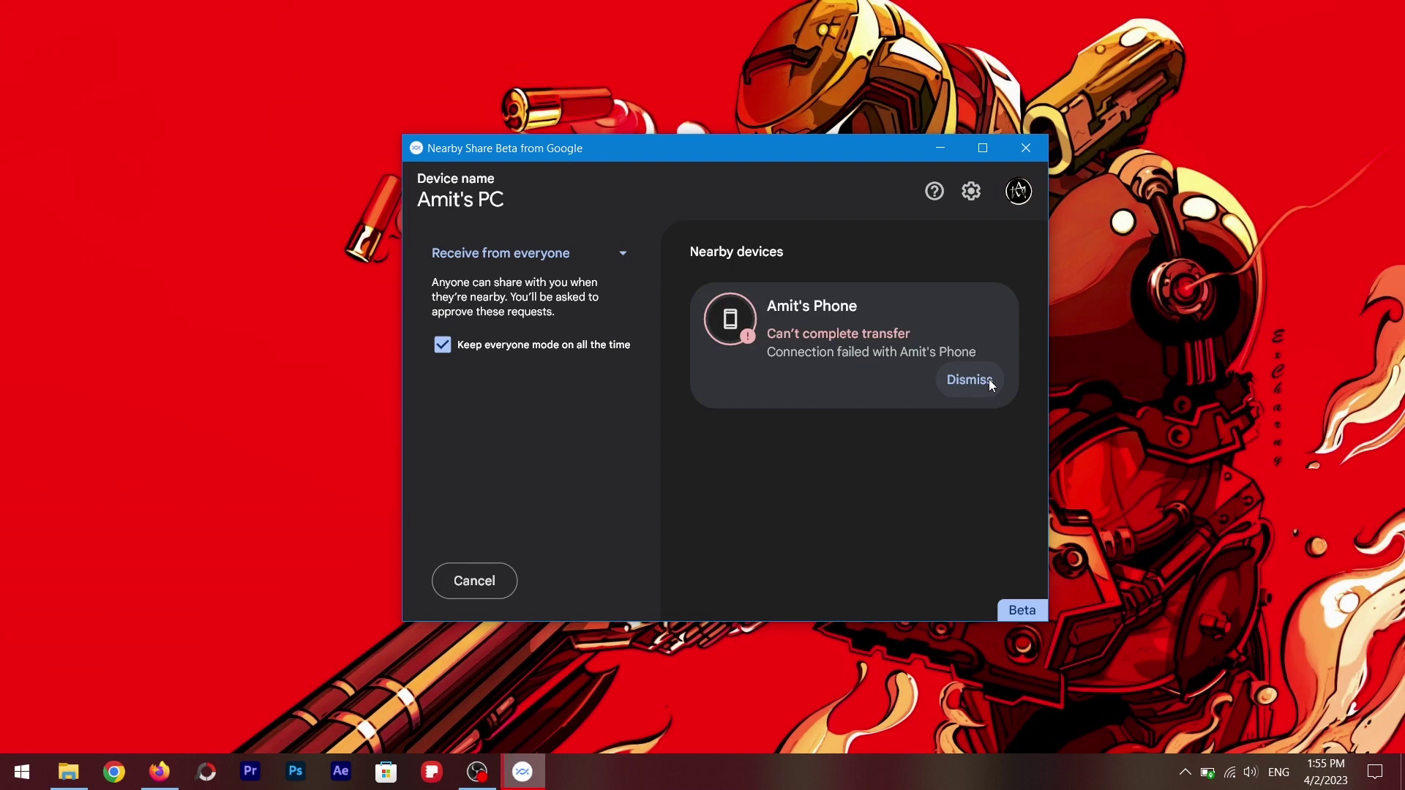
click(971, 380)
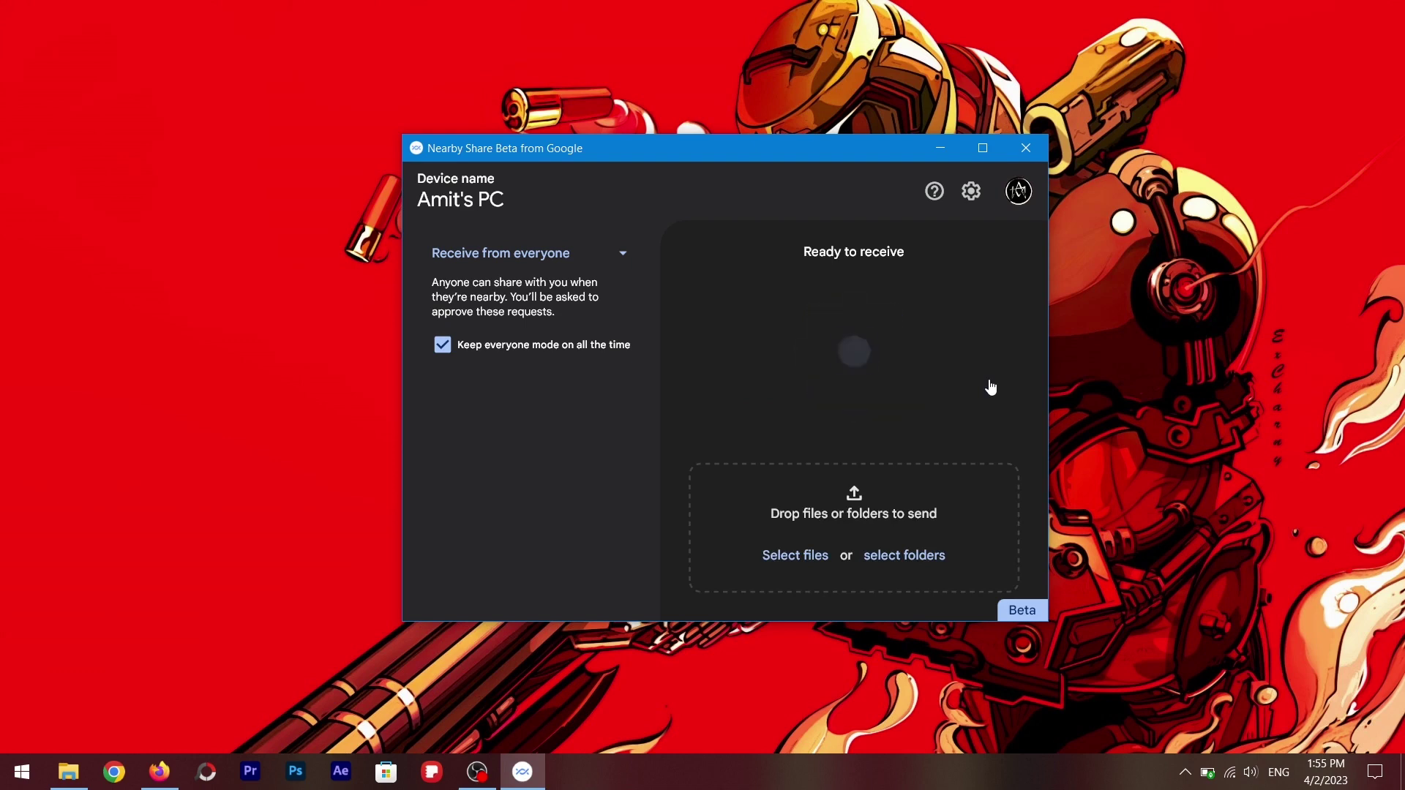